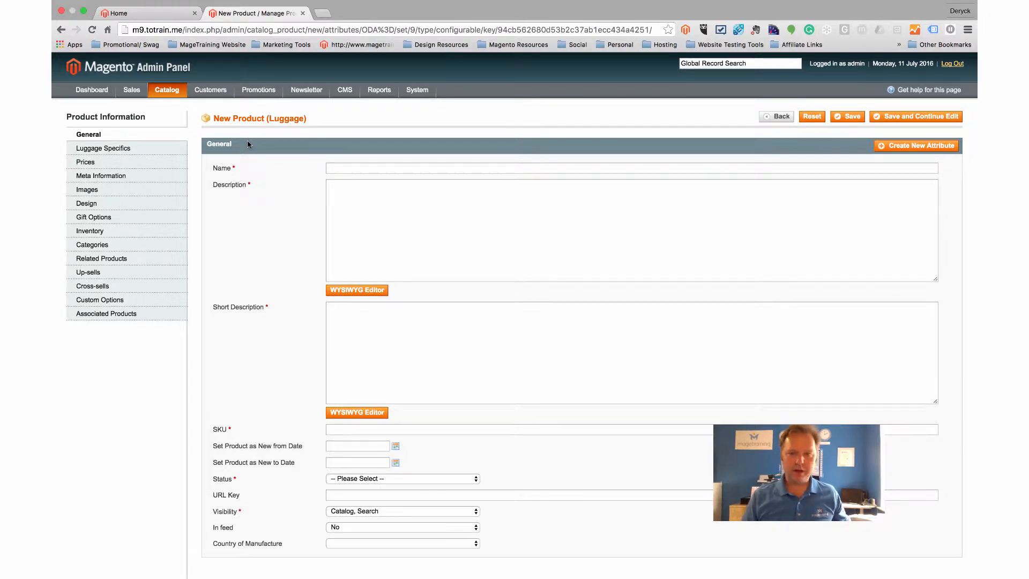
Step: Fill in the configurable product's general details with the name Luggage Colour, lorem ipsum descriptions and the SKU LUGCONF1
left_click(333, 167)
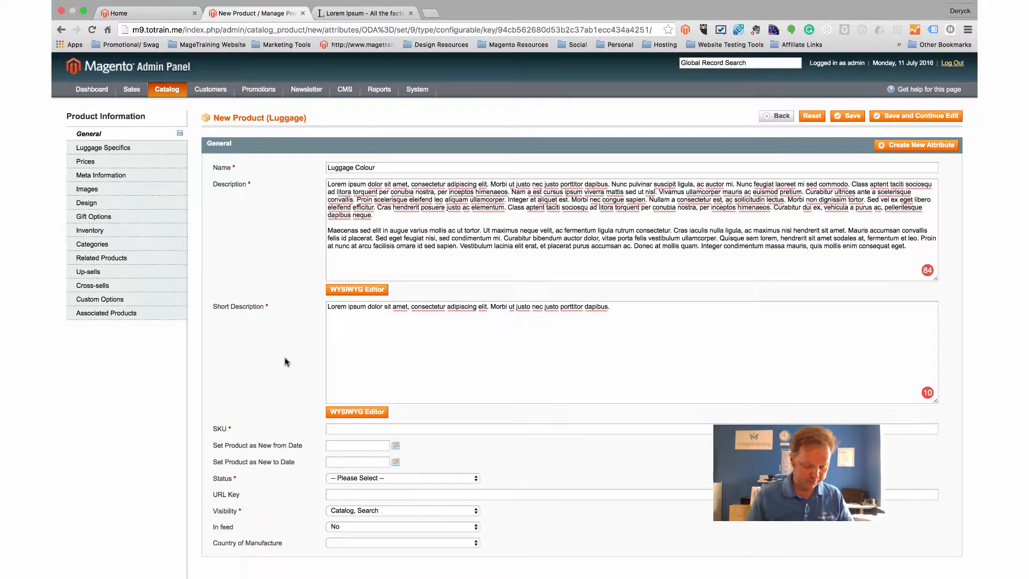
type("LUGCONF")
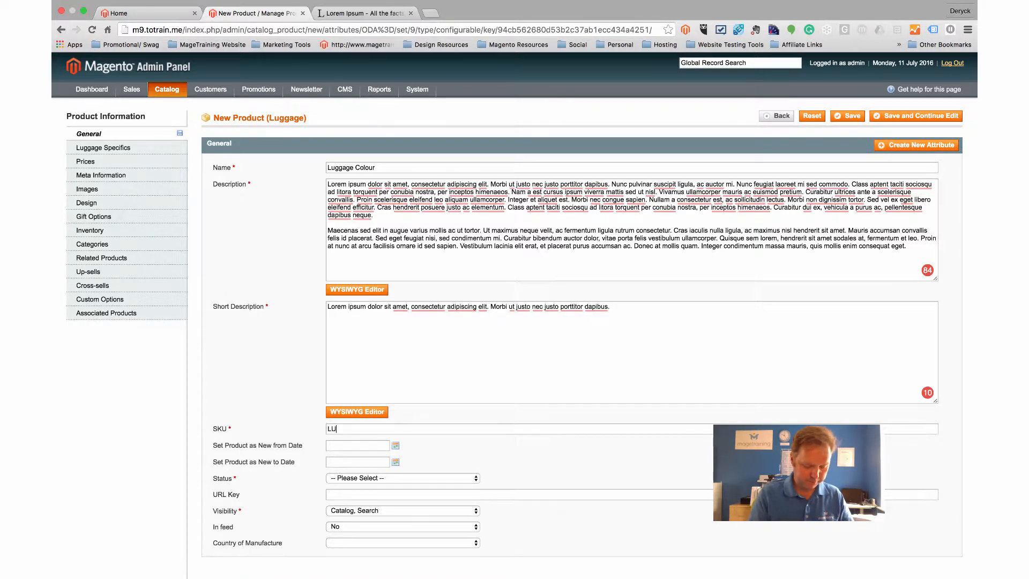
type("1")
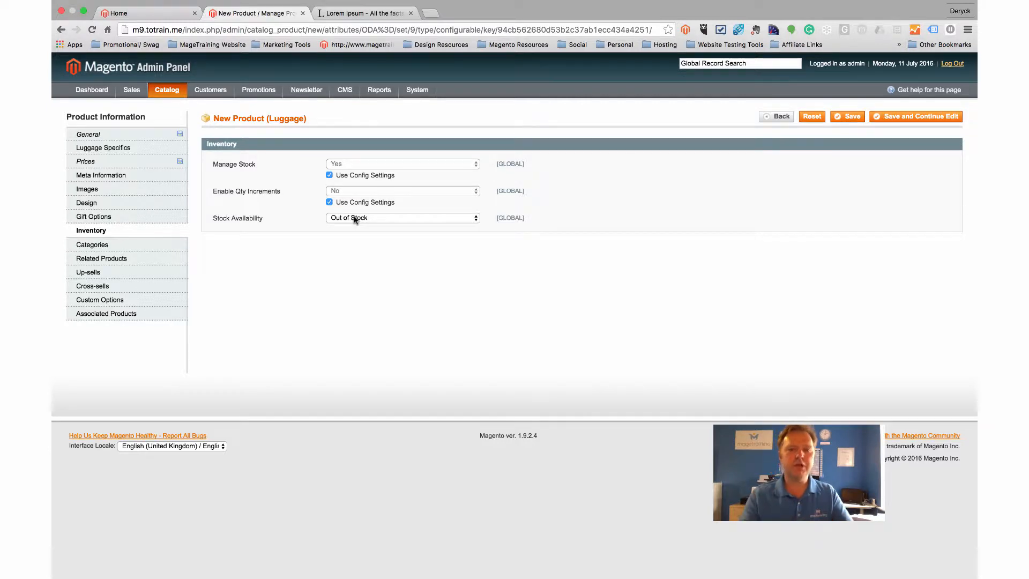
Step: Set the product's stock availability to In Stock and assign it to the Luggage category
left_click(355, 218)
left_click(353, 212)
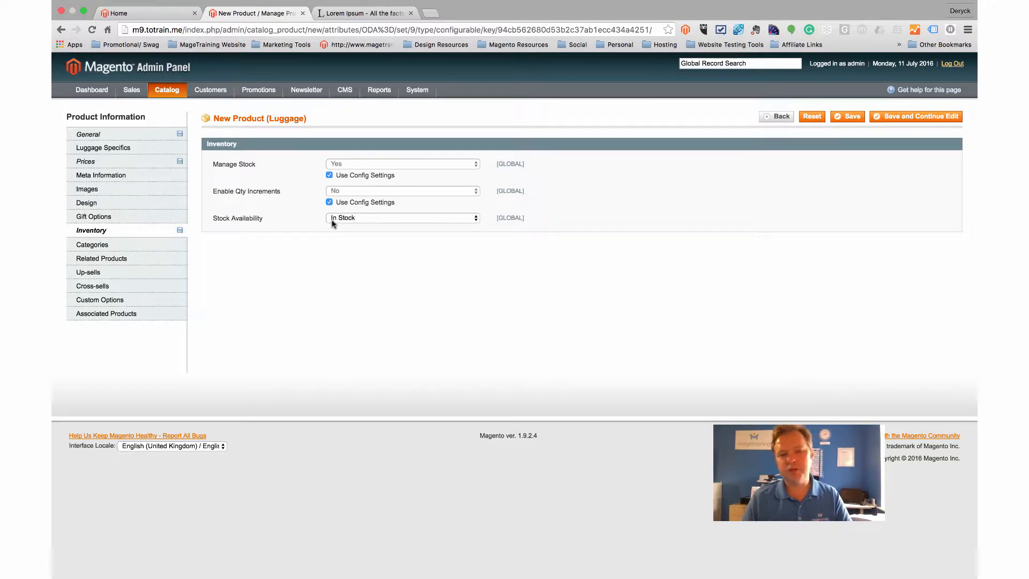
left_click(131, 245)
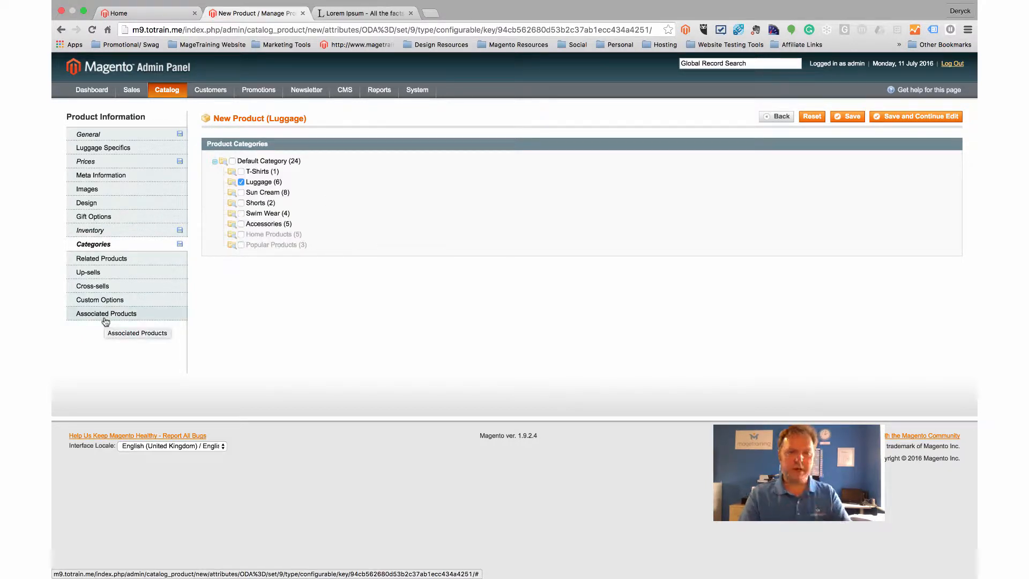
Step: Start an empty associated simple product and set its colour to Red in the luggage specifics
left_click(106, 315)
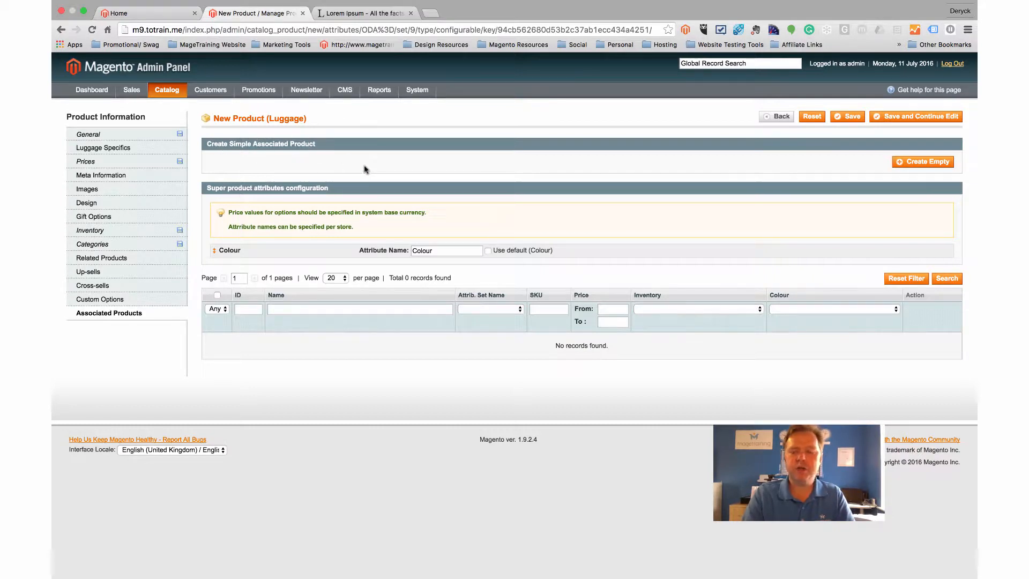
left_click(910, 163)
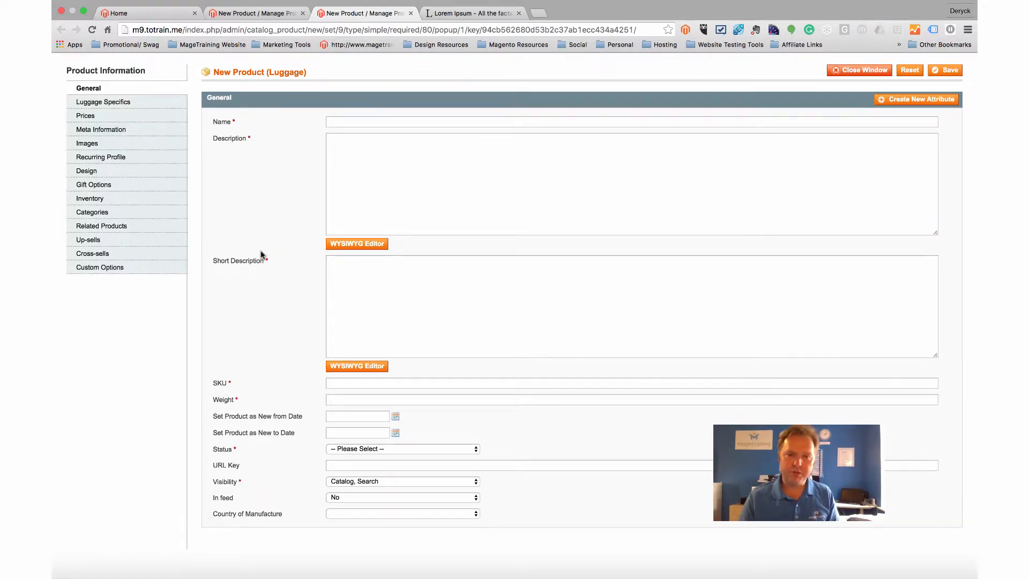
left_click(136, 106)
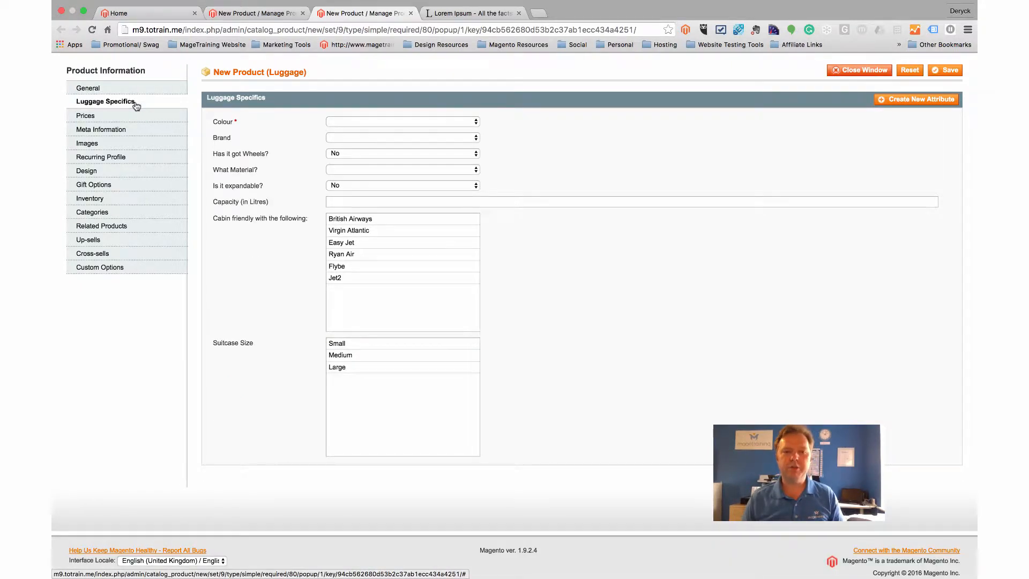
left_click(384, 123)
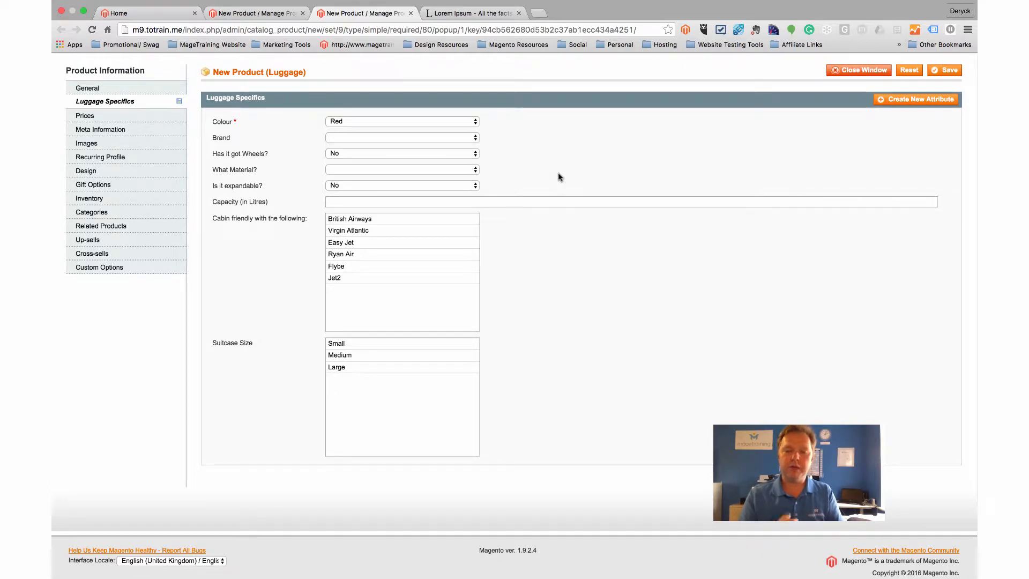
Step: Return to the configurable product, save it for continued editing and review its quick simple product creation form
left_click(247, 17)
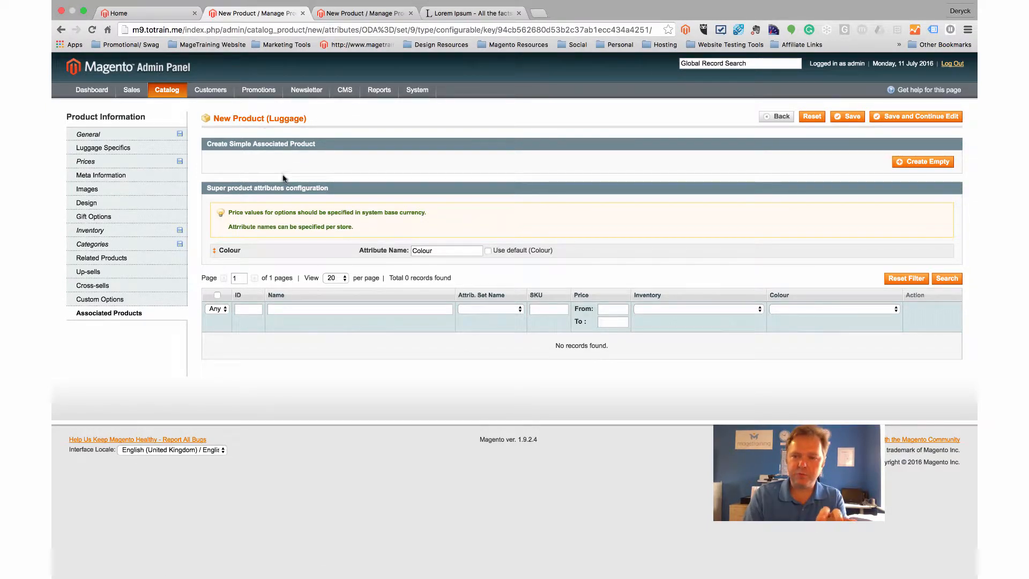
left_click(901, 119)
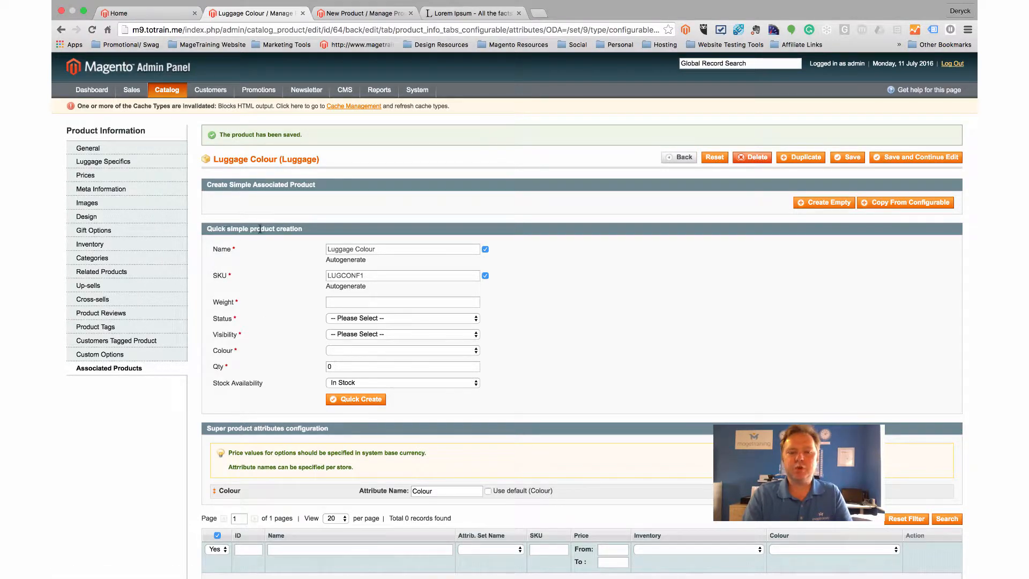
scroll(272, 291, "down", 2)
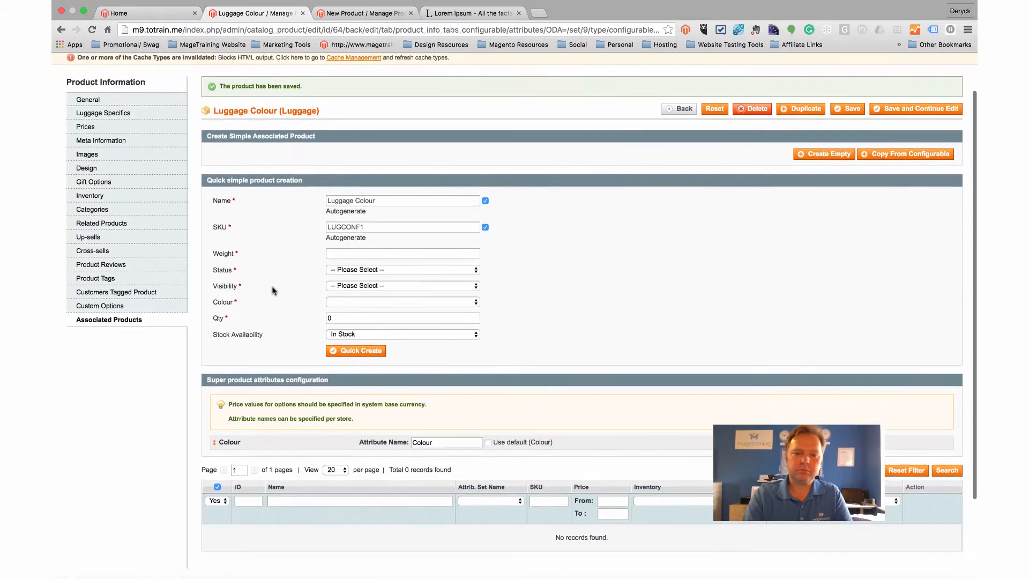
scroll(273, 291, "down", 1)
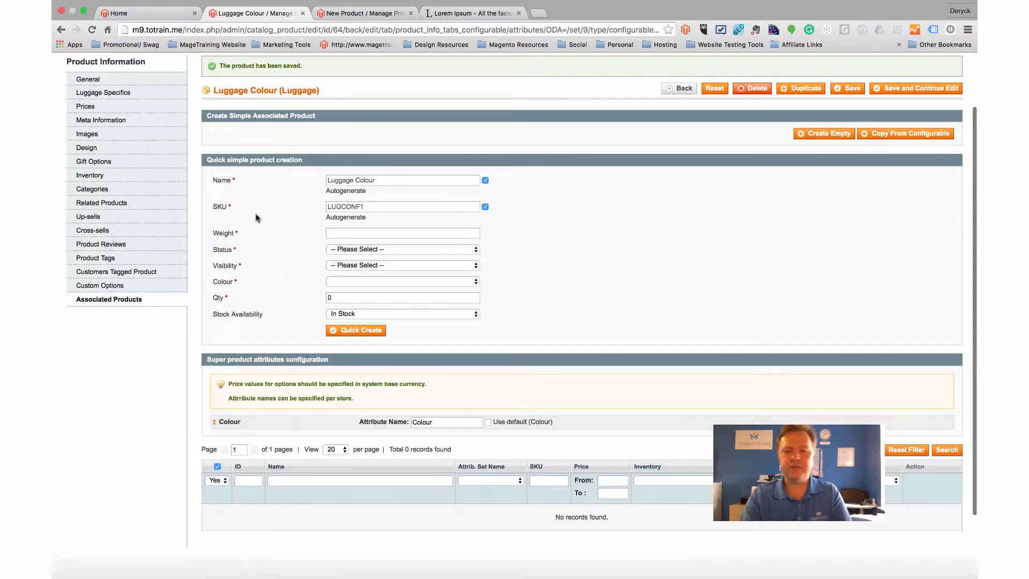
scroll(256, 217, "up", 1)
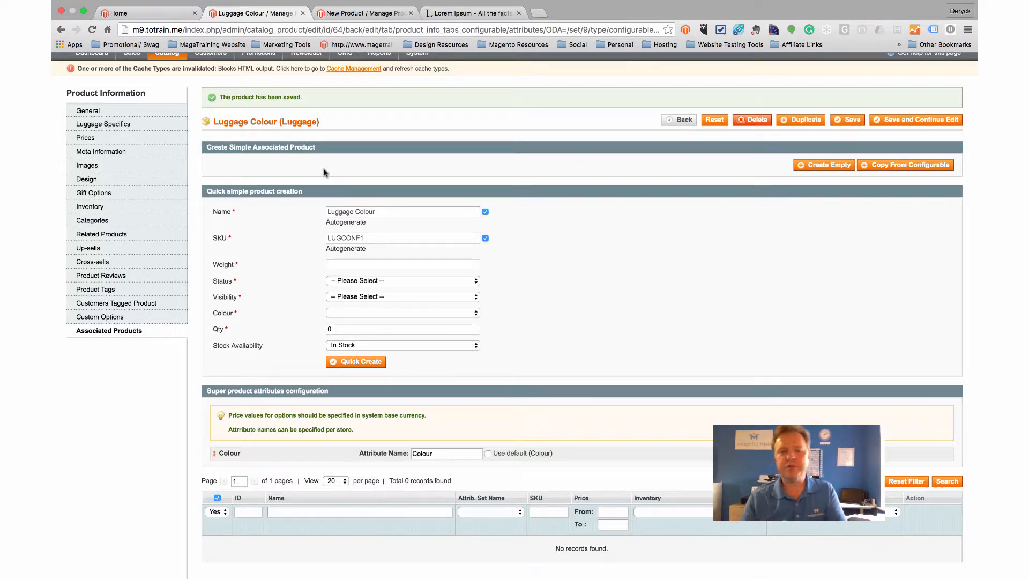
scroll(287, 223, "up", 1)
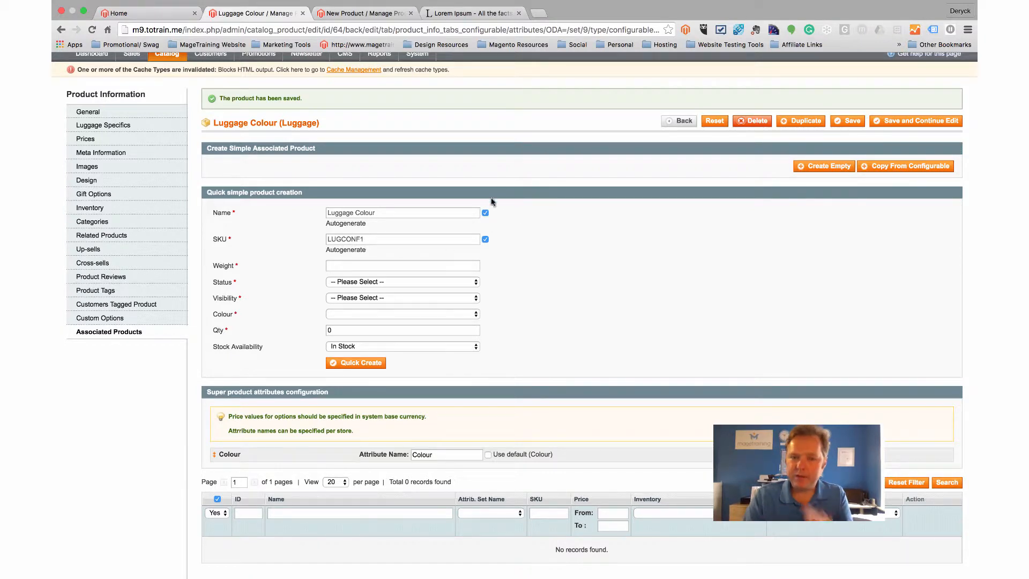
left_click(485, 239)
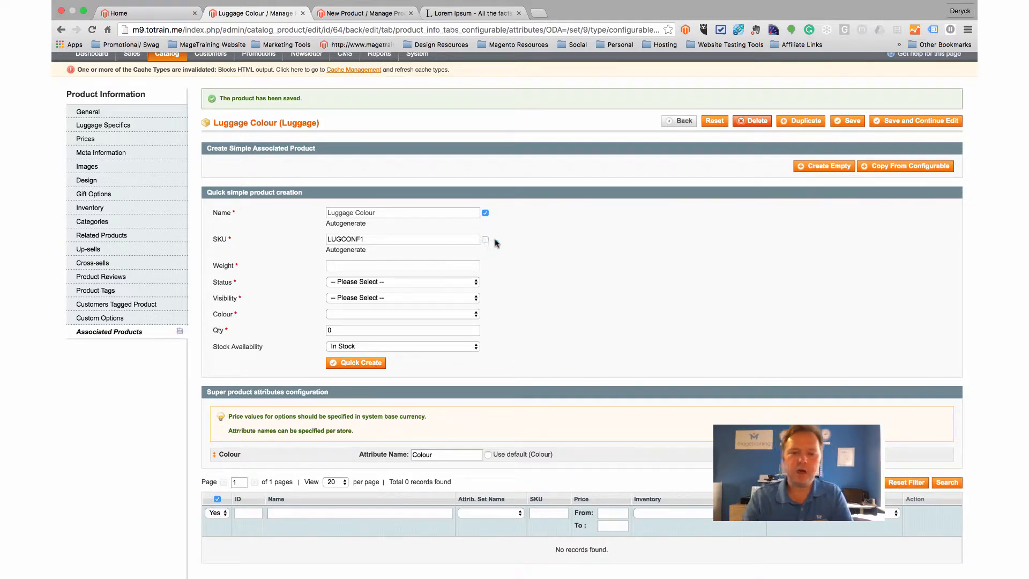
left_click_drag(364, 239, 284, 232)
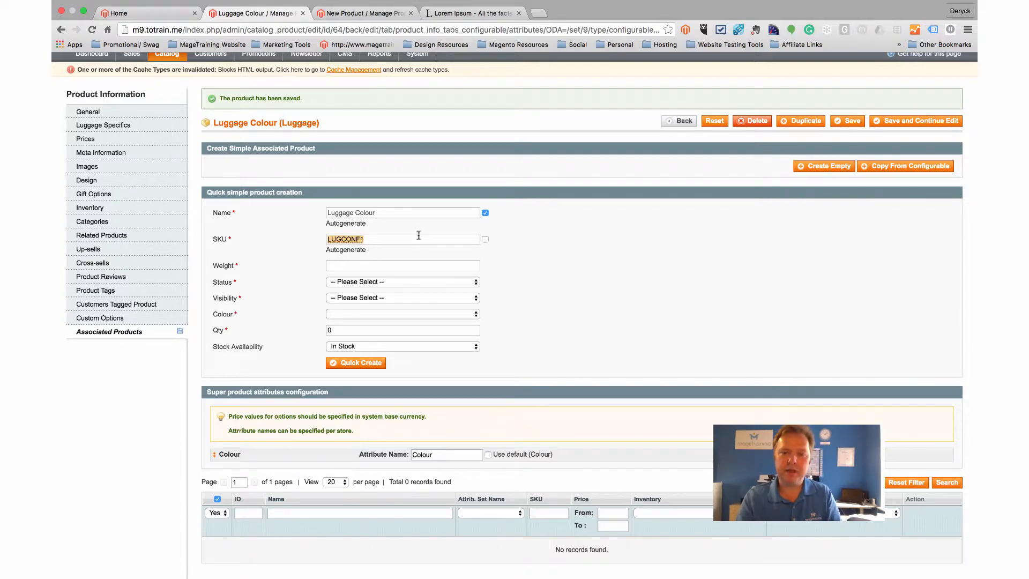
left_click(485, 240)
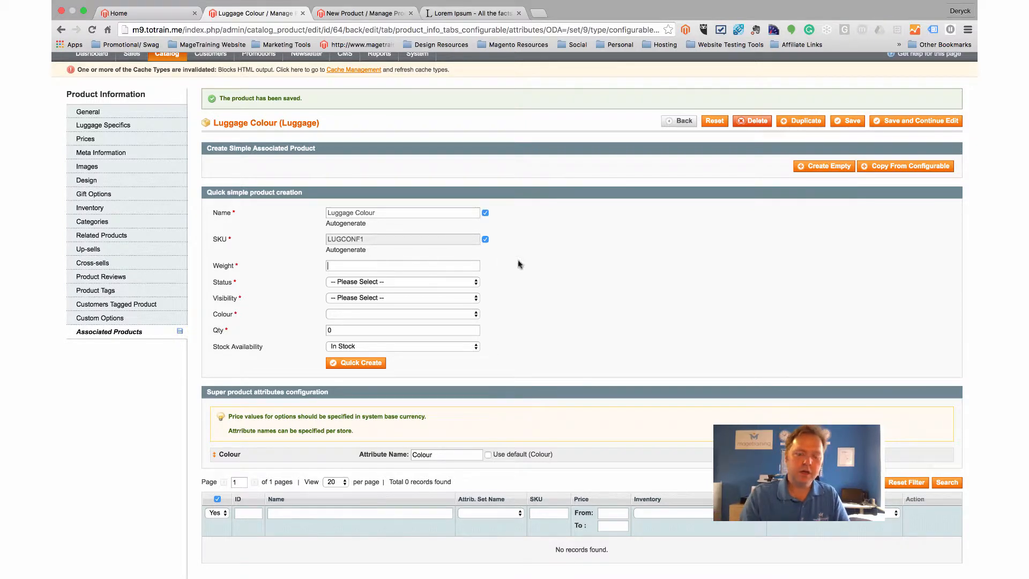
Step: Give the quick simple product a weight of 2 and set its status to Enabled
type("2")
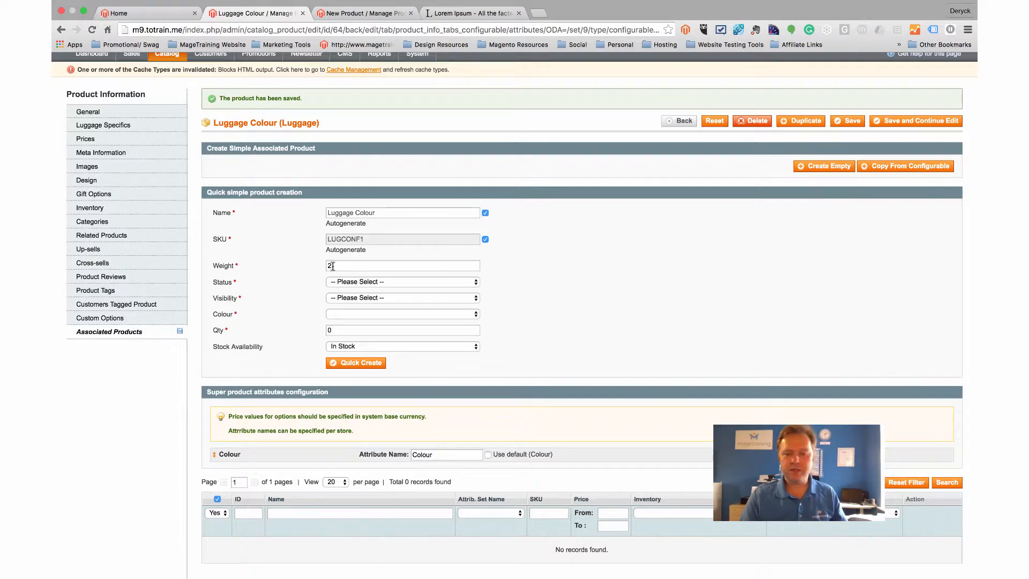
left_click(374, 284)
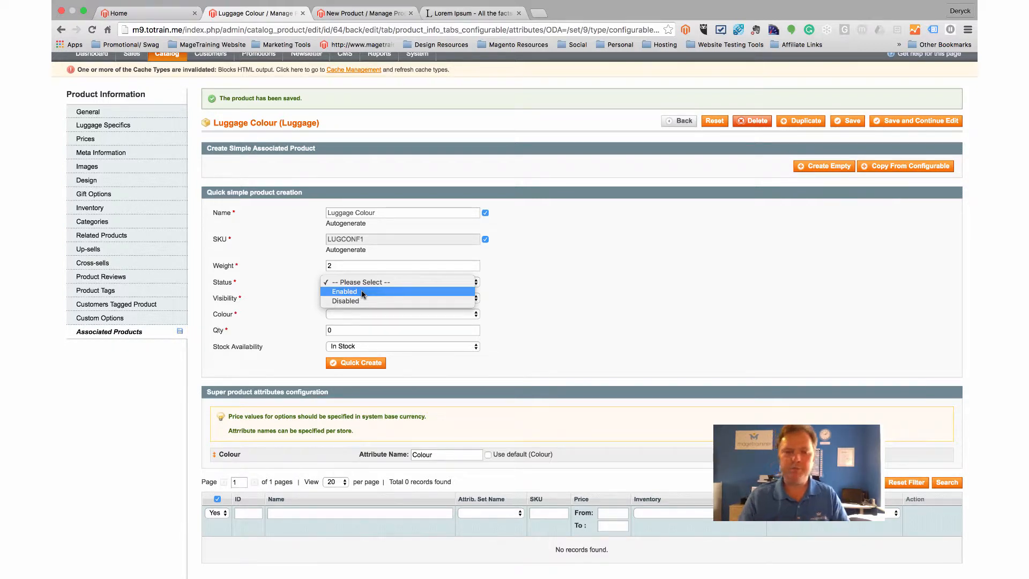
left_click(350, 293)
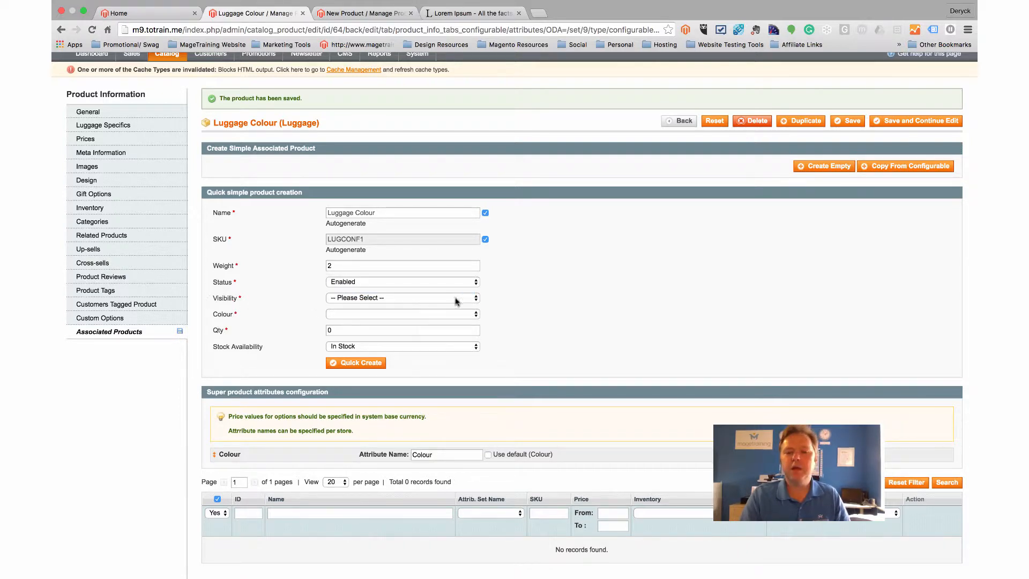
Step: Set the quick simple product's visibility to Not Visible Individually
left_click(456, 299)
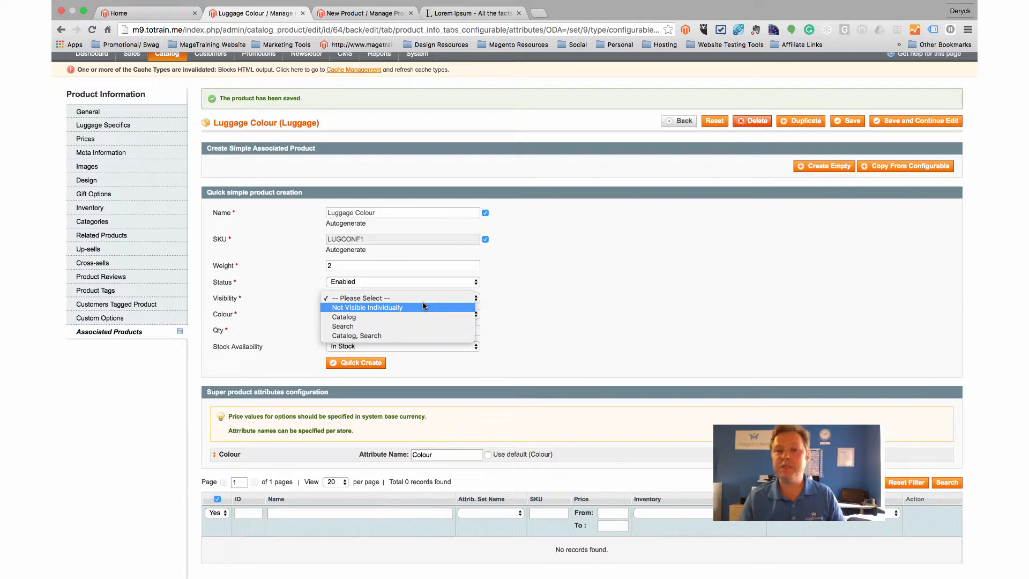
left_click(554, 305)
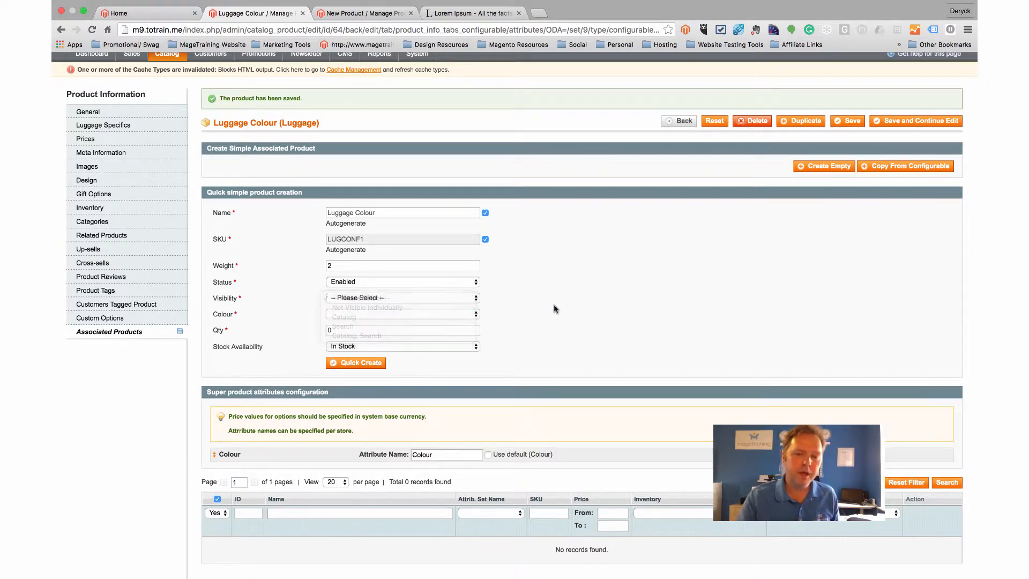
left_click(368, 301)
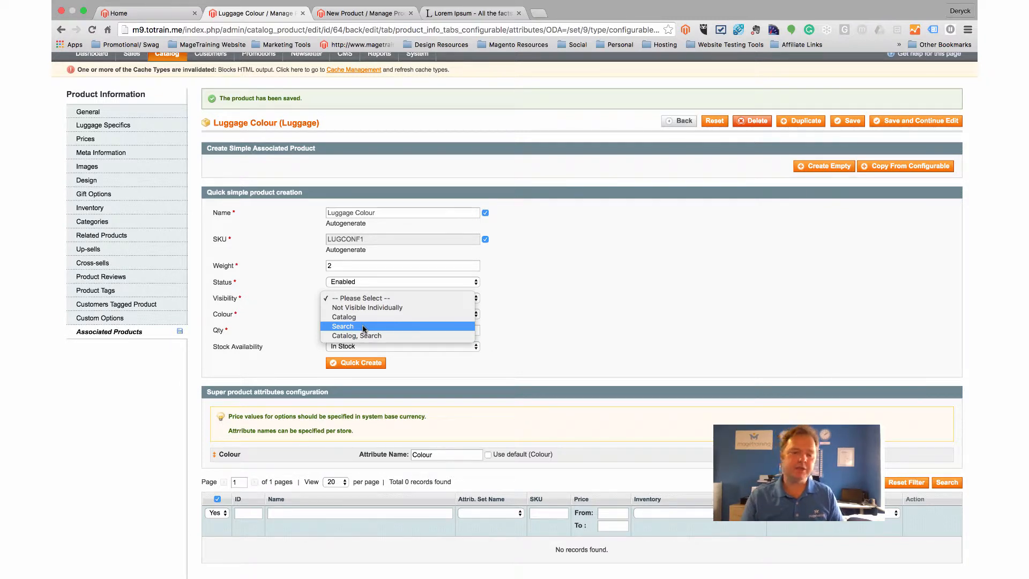
left_click(394, 309)
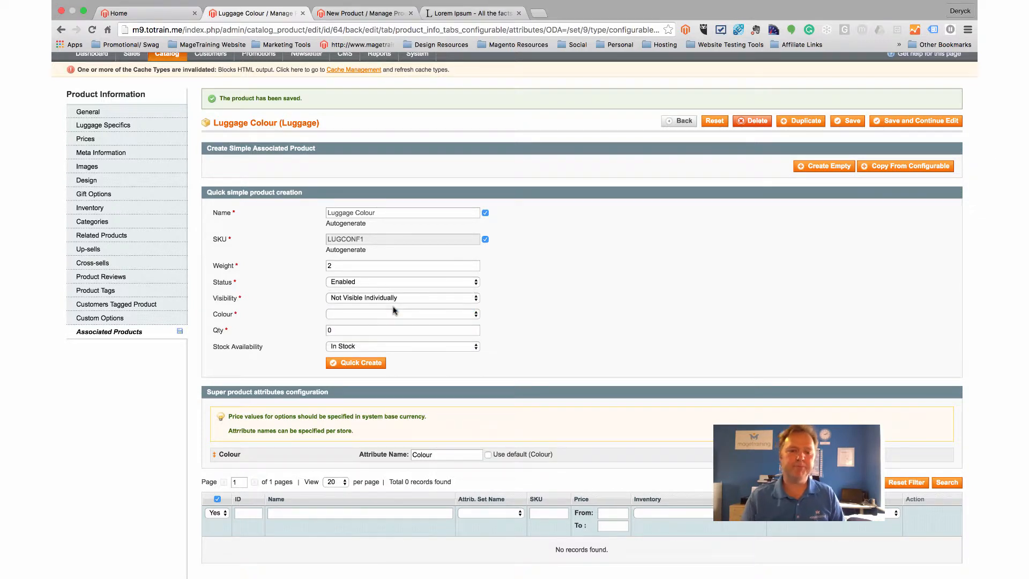
Step: Choose Red as the quick simple product's colour and enter a fixed price of 10 for it
left_click(395, 314)
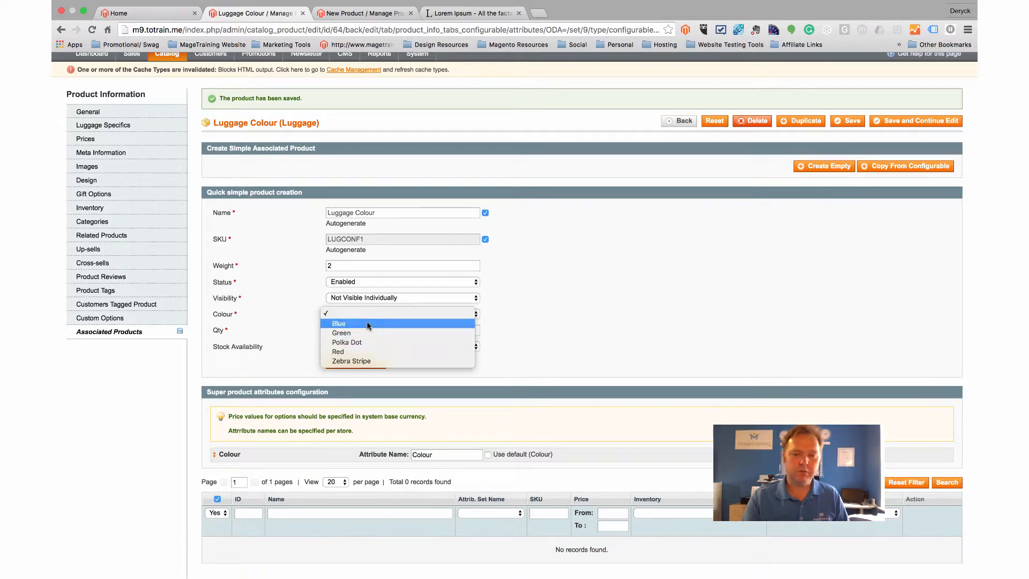
left_click(354, 352)
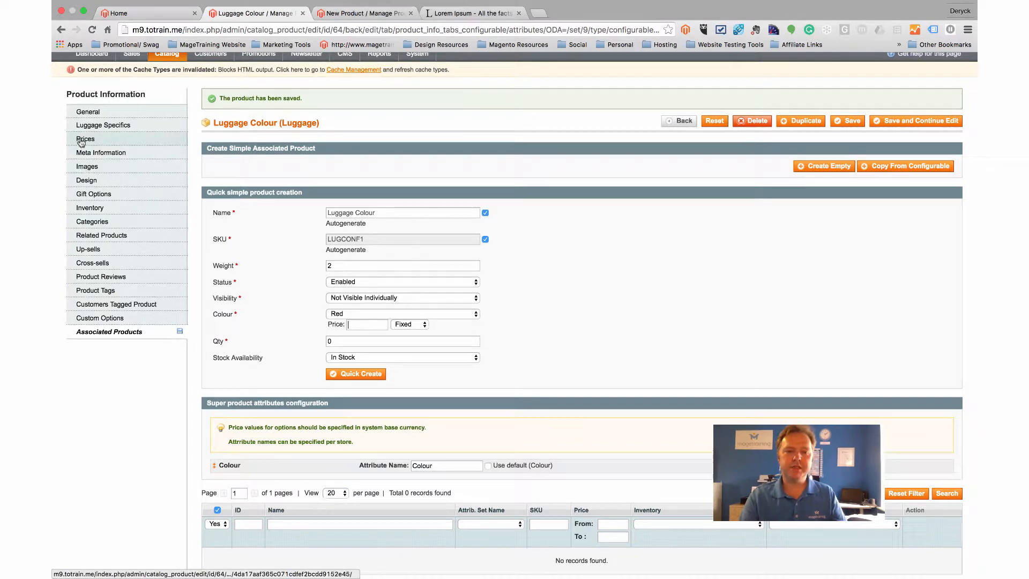
left_click(408, 325)
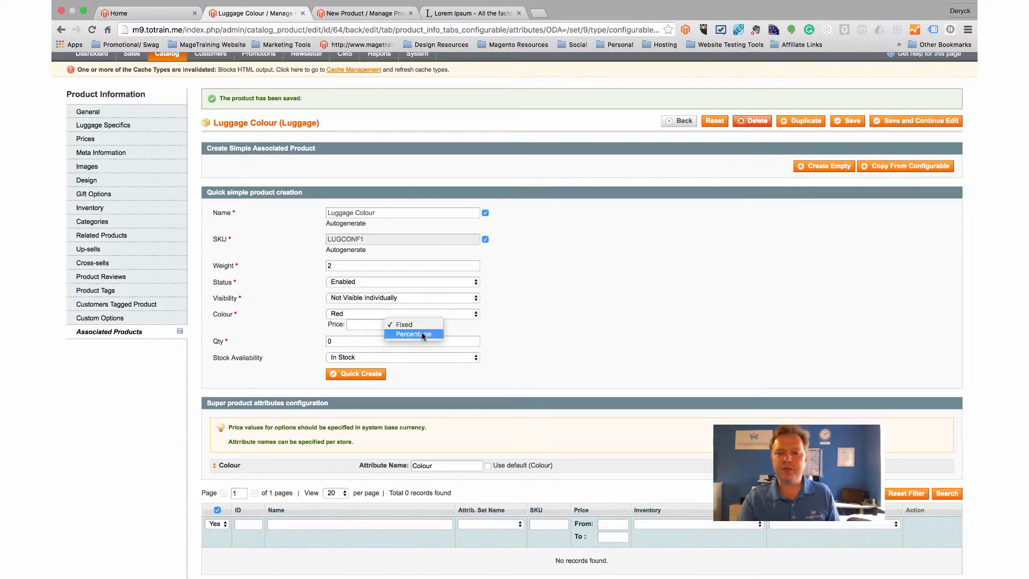
left_click(363, 324)
type("10")
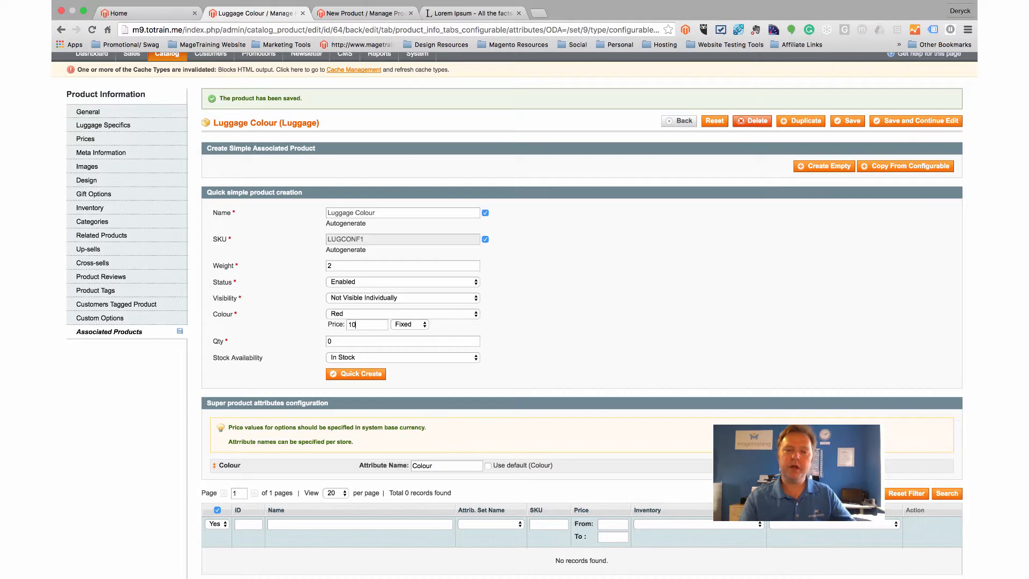
scroll(354, 327, "up", 1)
left_click(420, 325)
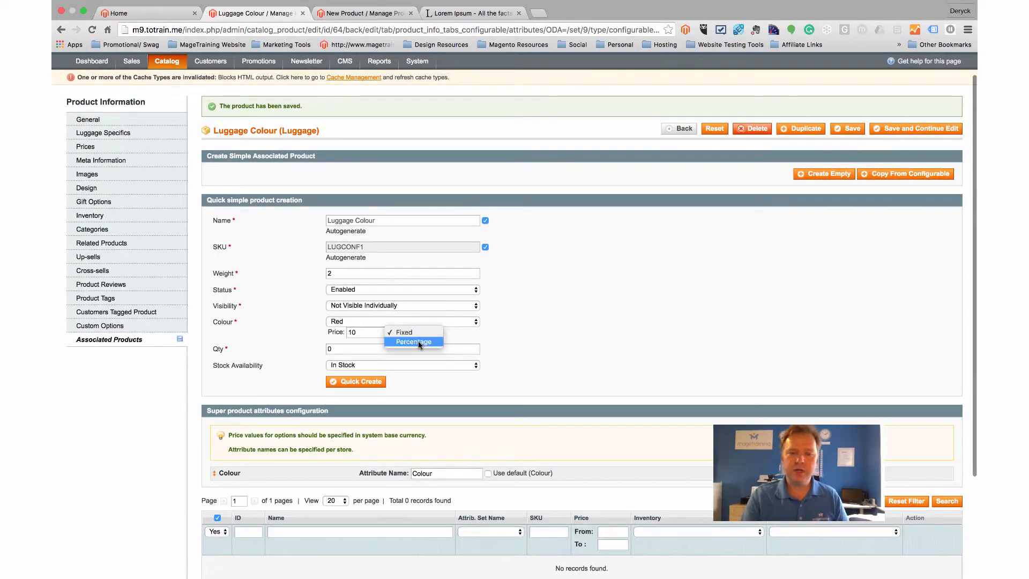
left_click(419, 343)
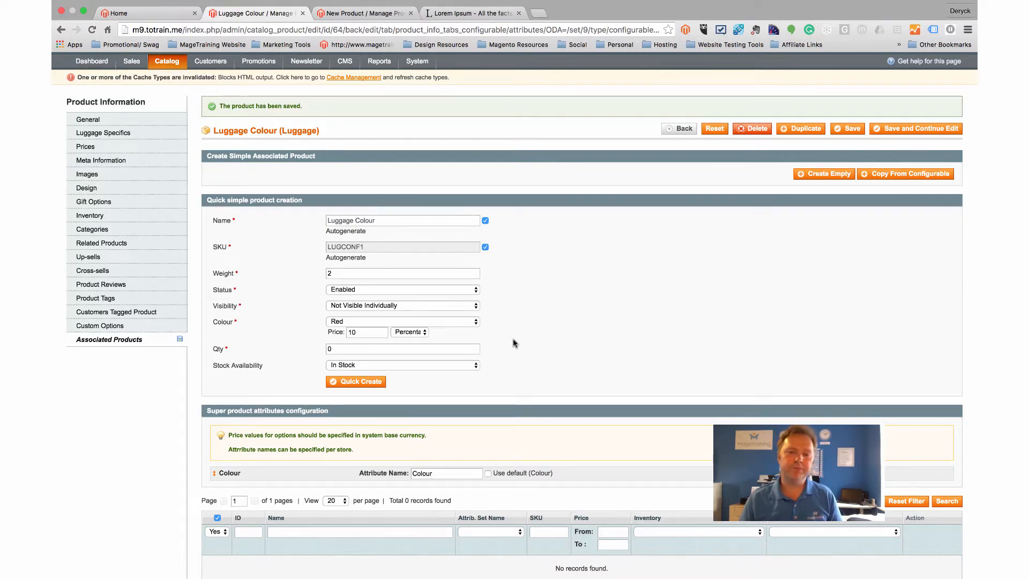
left_click(413, 333)
left_click(413, 333)
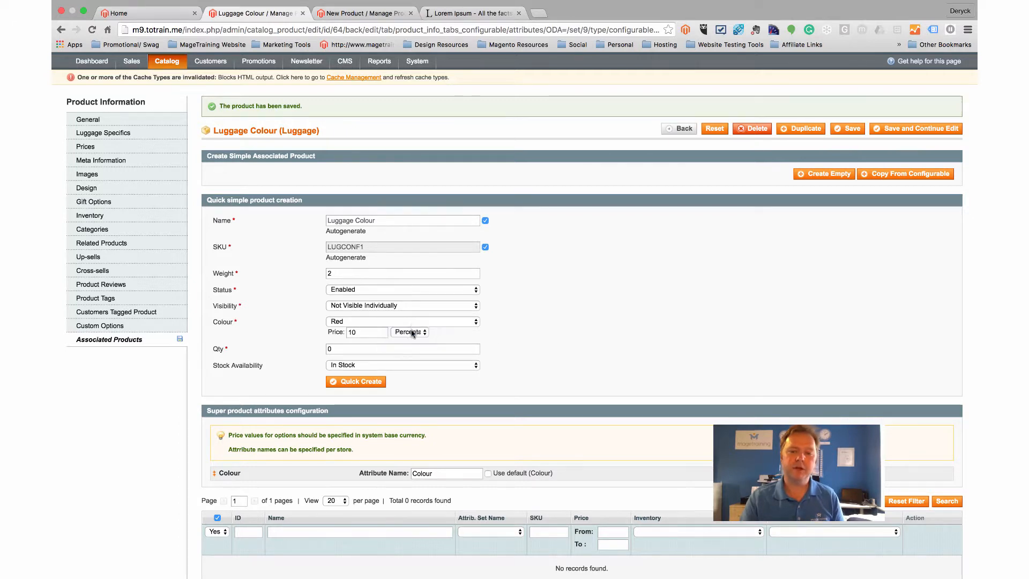
left_click(413, 332)
left_click(406, 323)
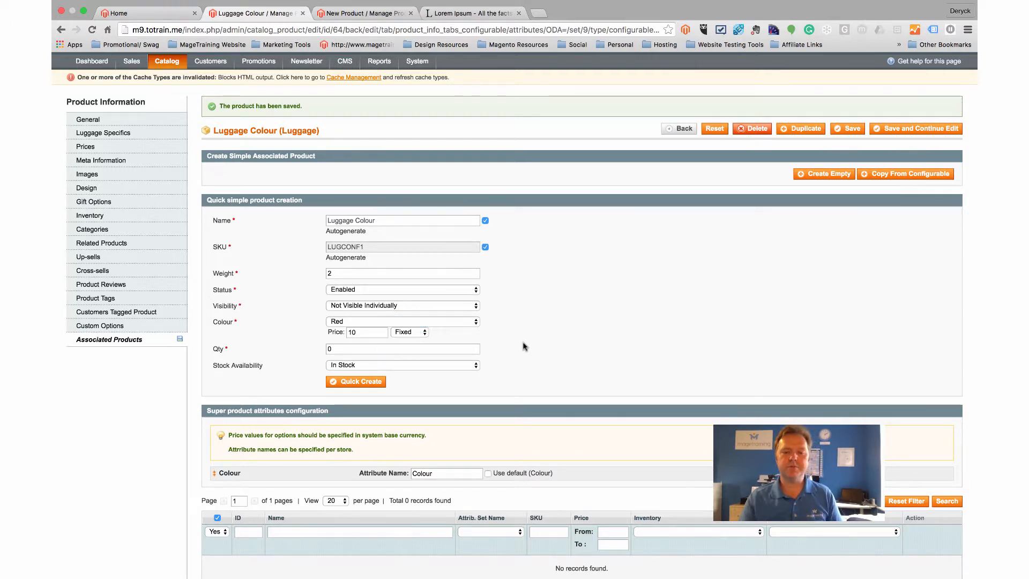
Step: Set the quick simple product's quantity to 15
left_click_drag(377, 350, 249, 341)
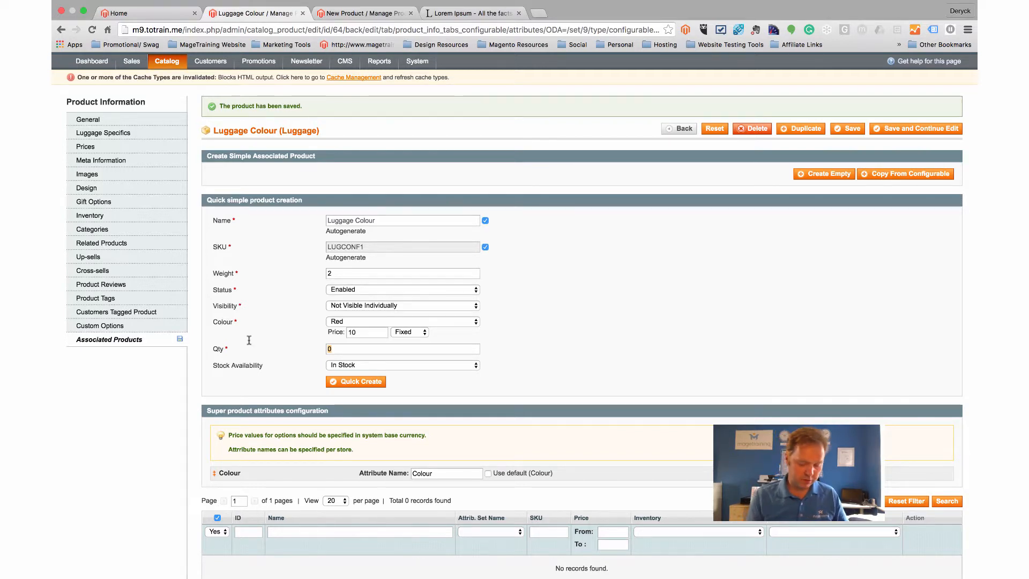
type("15")
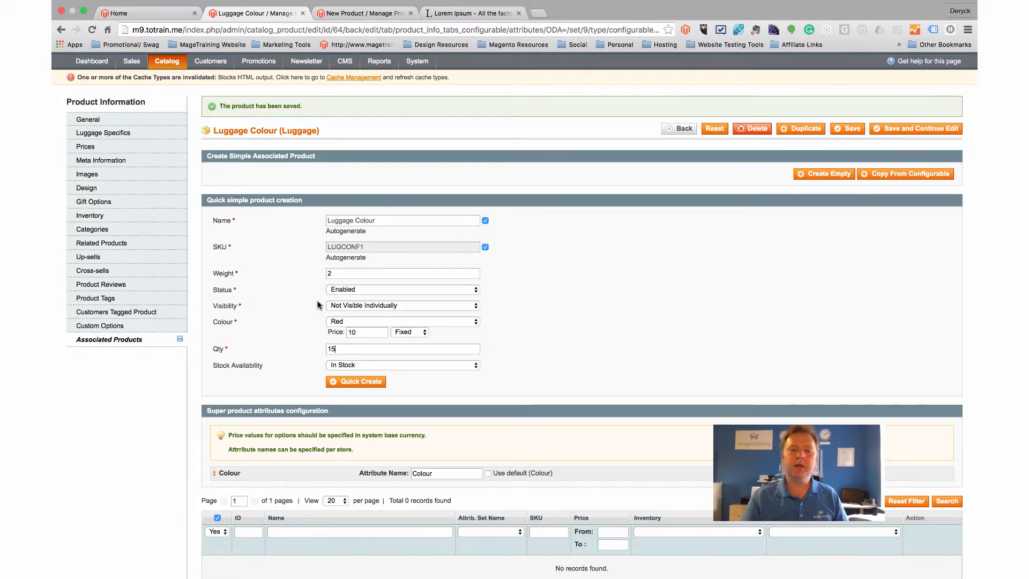
Step: Create the red simple product from the quick simple product creation form
scroll(319, 302, "down", 2)
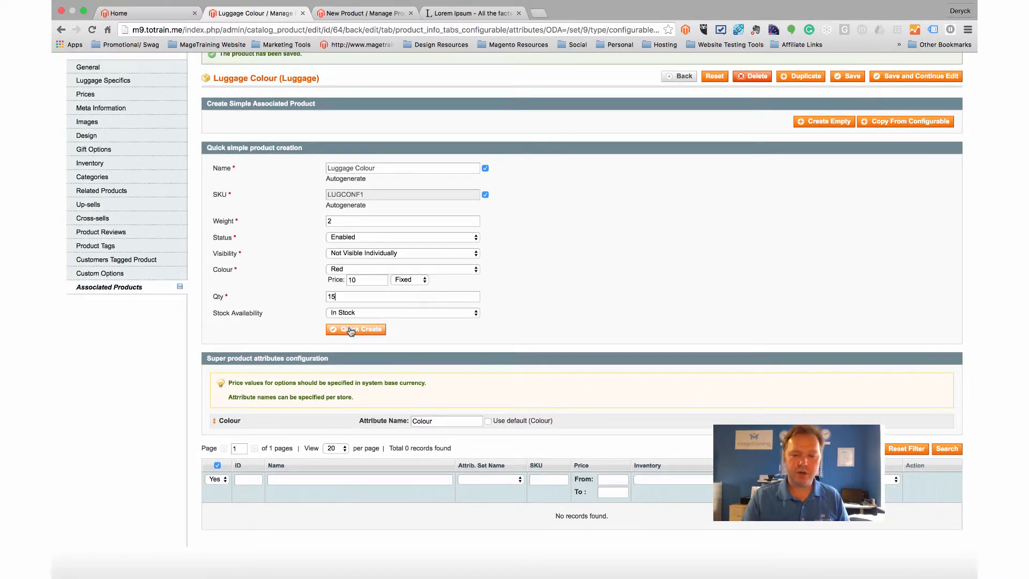
left_click(351, 329)
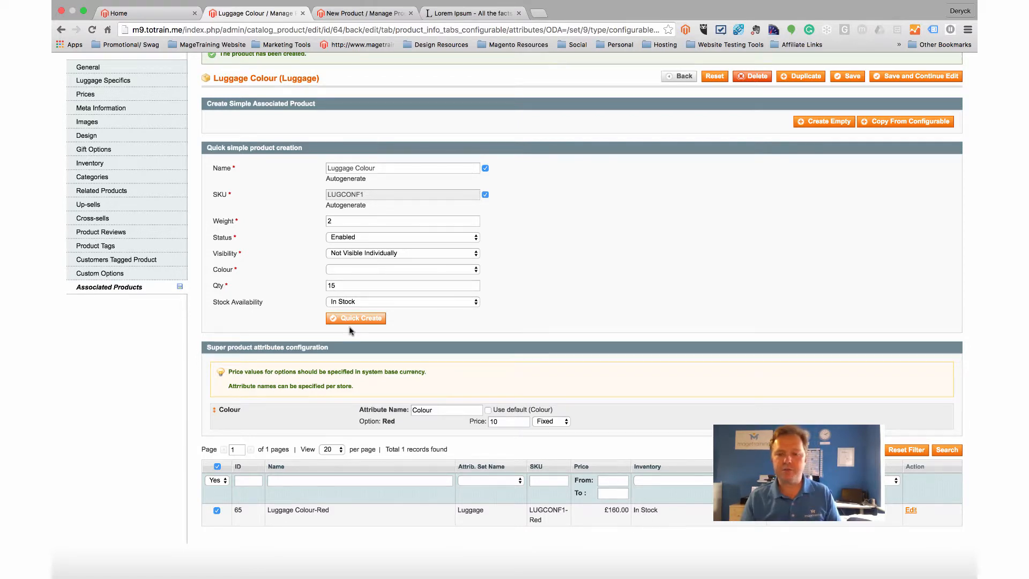
scroll(358, 439, "down", 1)
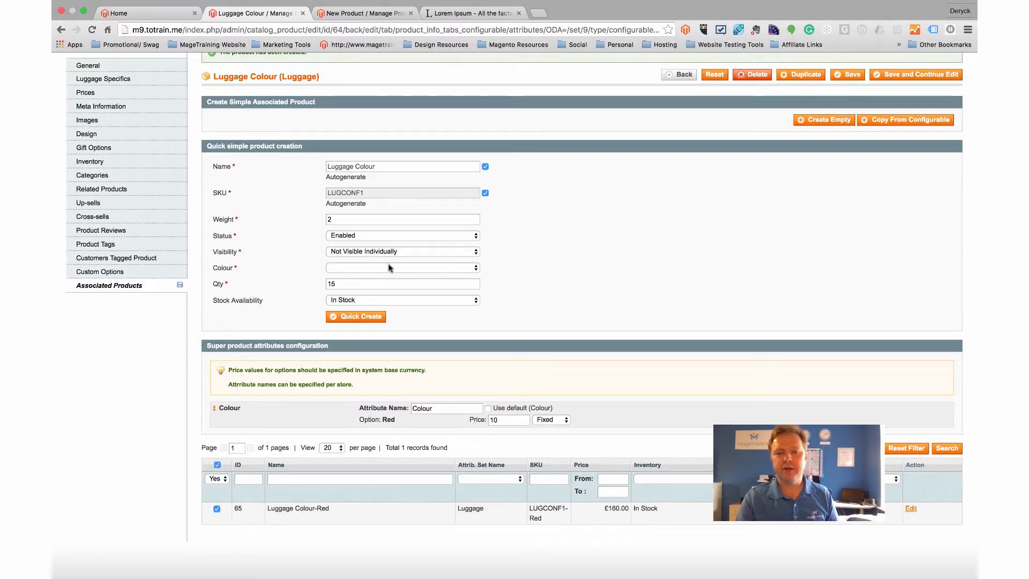
Step: Quick-create a Green simple product with a quantity of 10 and no extra price
left_click(363, 269)
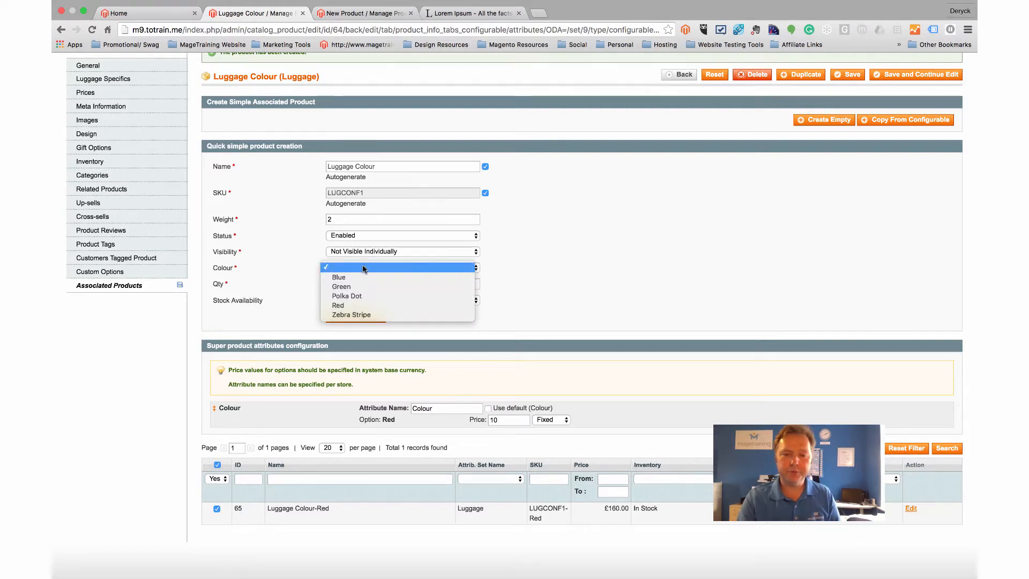
left_click(382, 288)
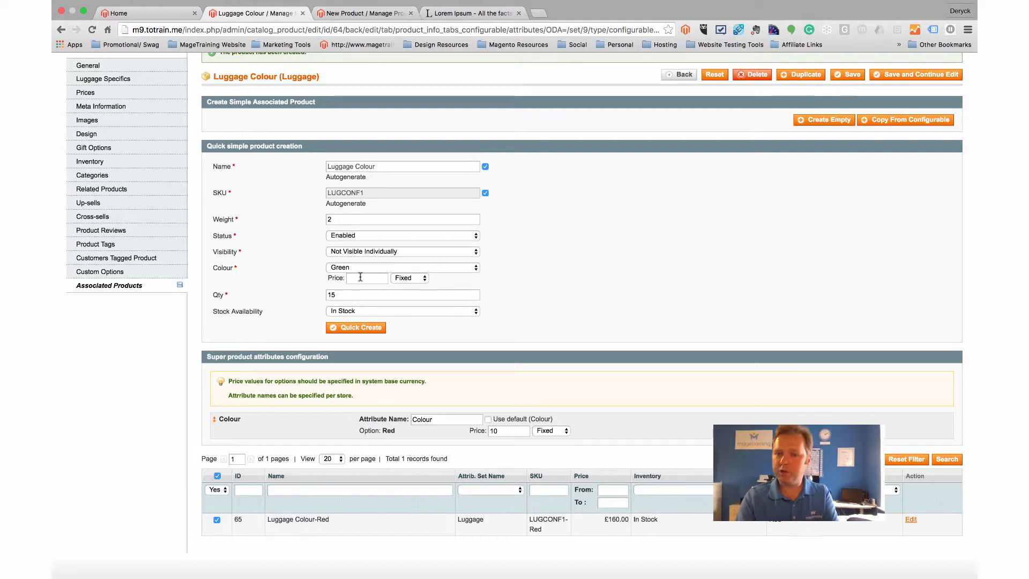
left_click(358, 295)
left_click_drag(357, 294, 253, 290)
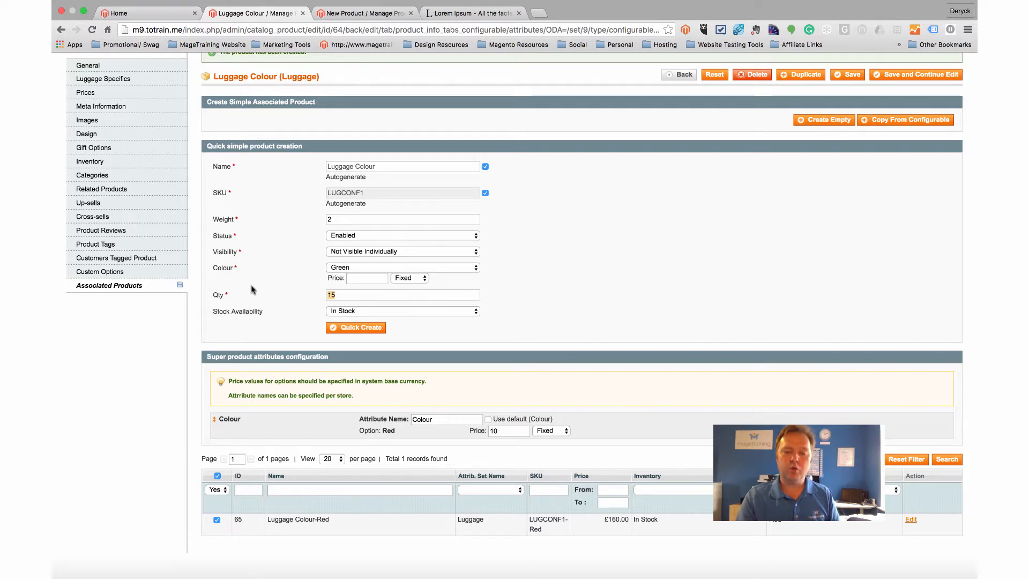
type("10")
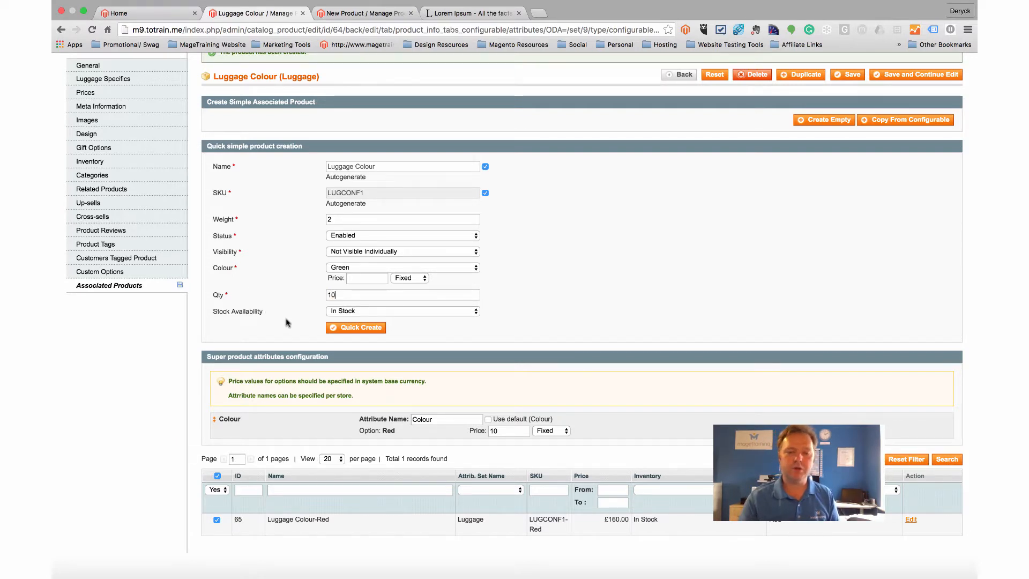
left_click(355, 327)
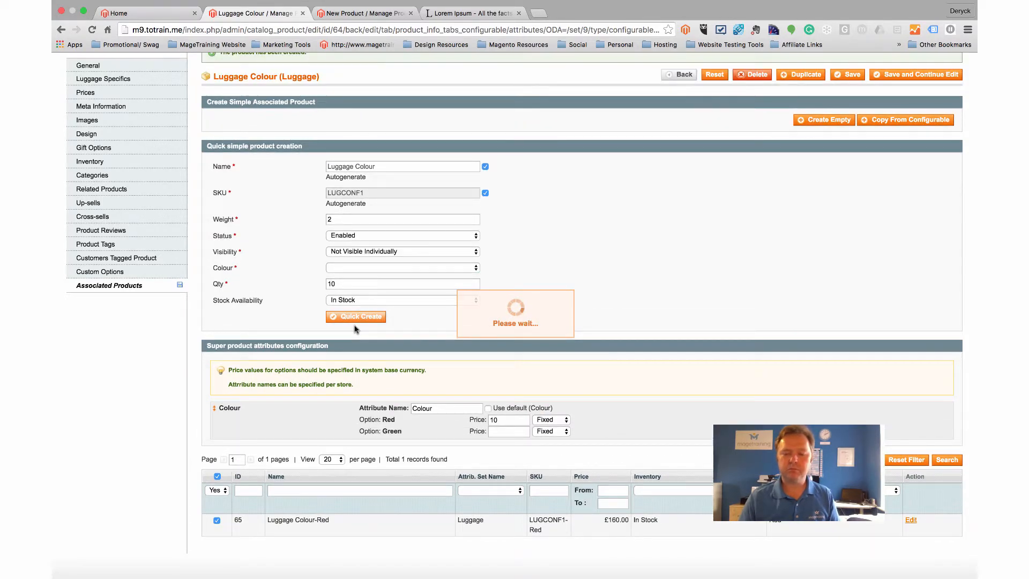
Step: Quick-create a Blue simple product with the same weight, status, visibility and quantity as the green one
scroll(531, 332, "down", 4)
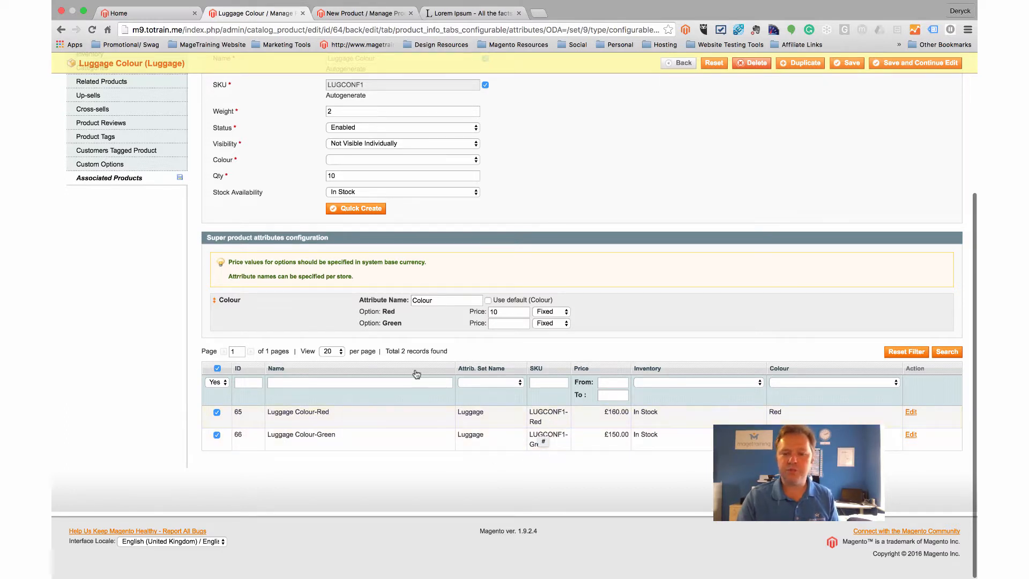
scroll(412, 372, "up", 3)
scroll(412, 372, "up", 2)
left_click(350, 298)
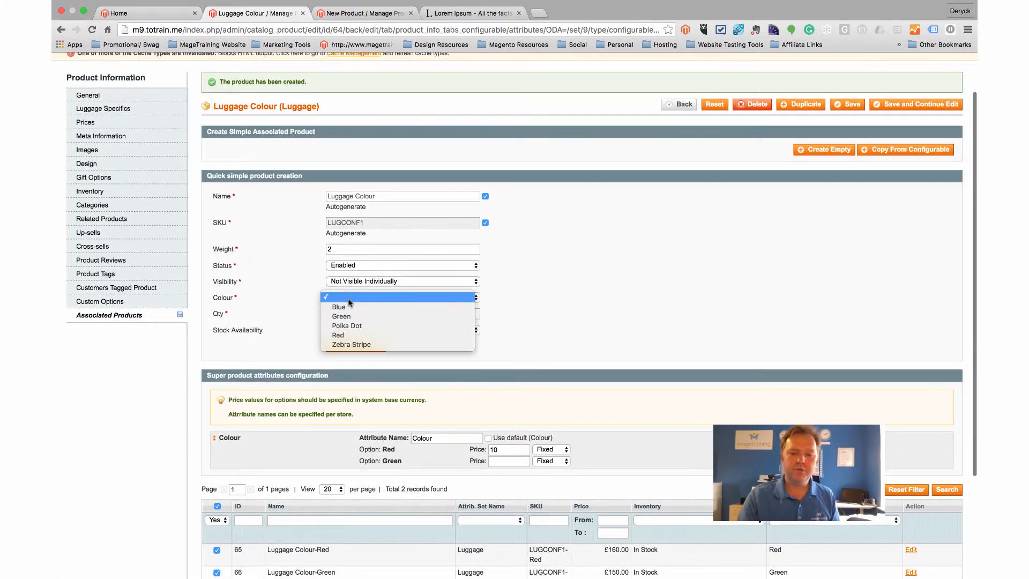
left_click(343, 307)
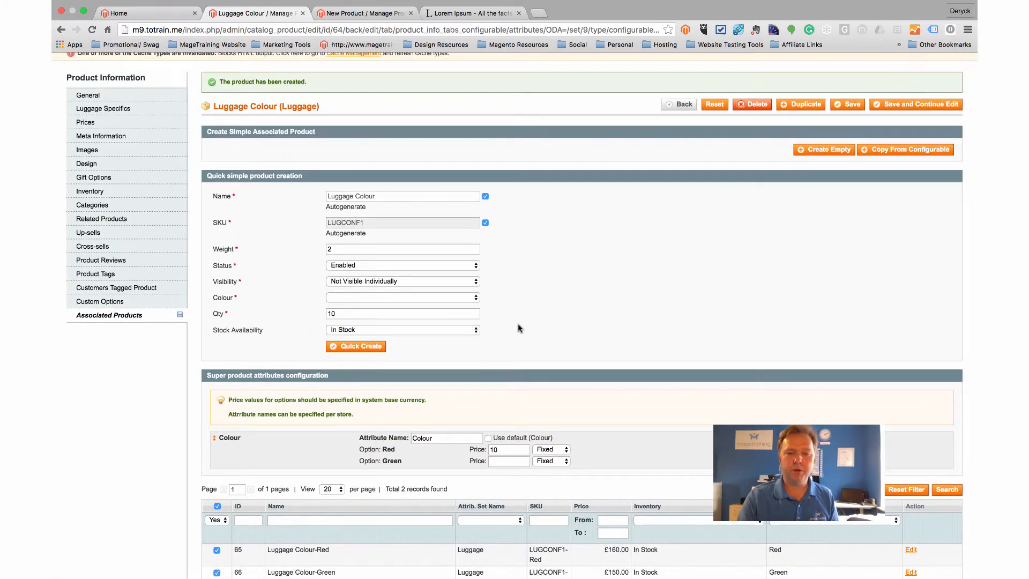
left_click(362, 356)
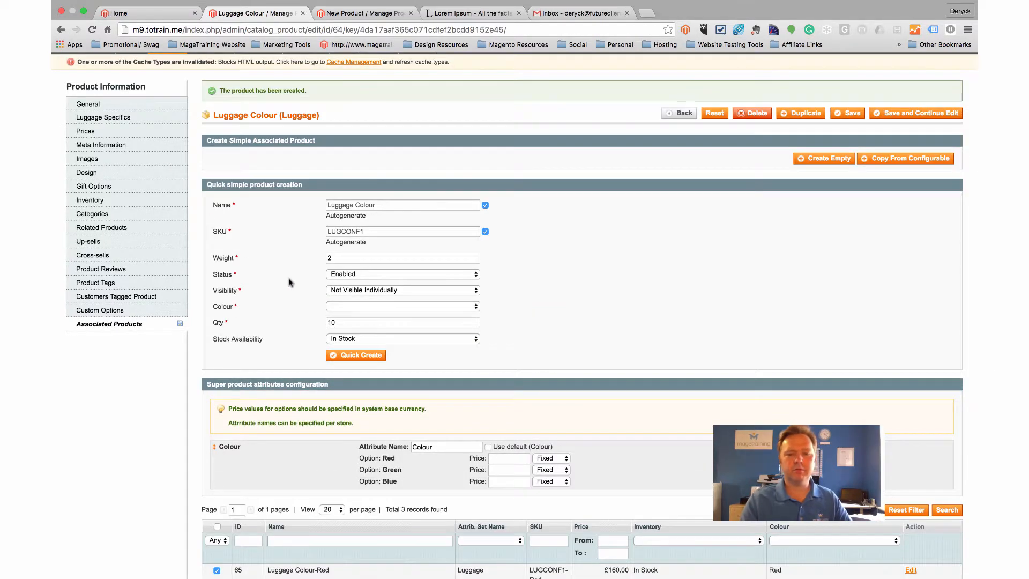
Step: Try to quick-create a second simple product in the already used colour Green
scroll(290, 283, "down", 5)
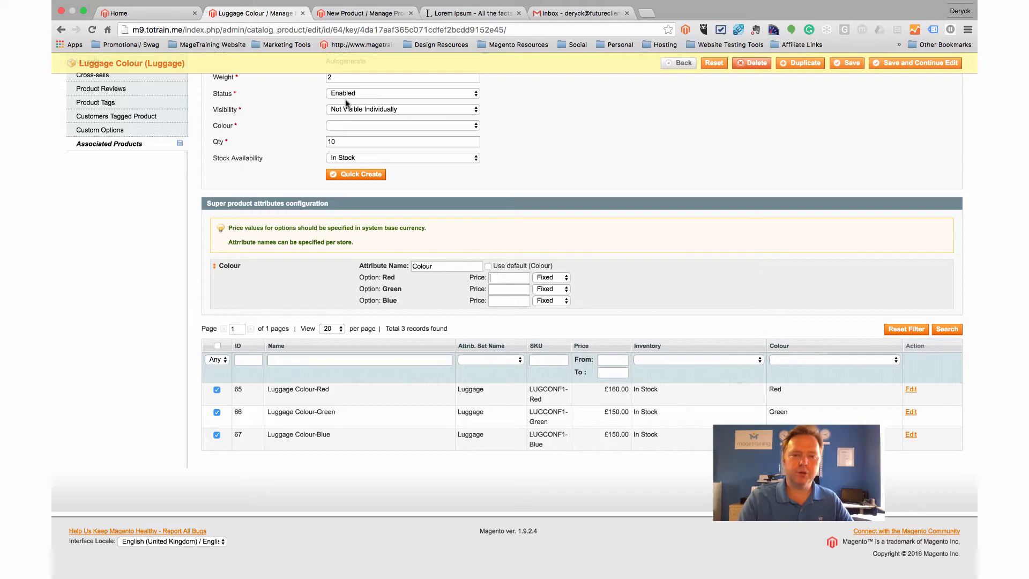
scroll(320, 118, "up", 2)
scroll(299, 217, "up", 2)
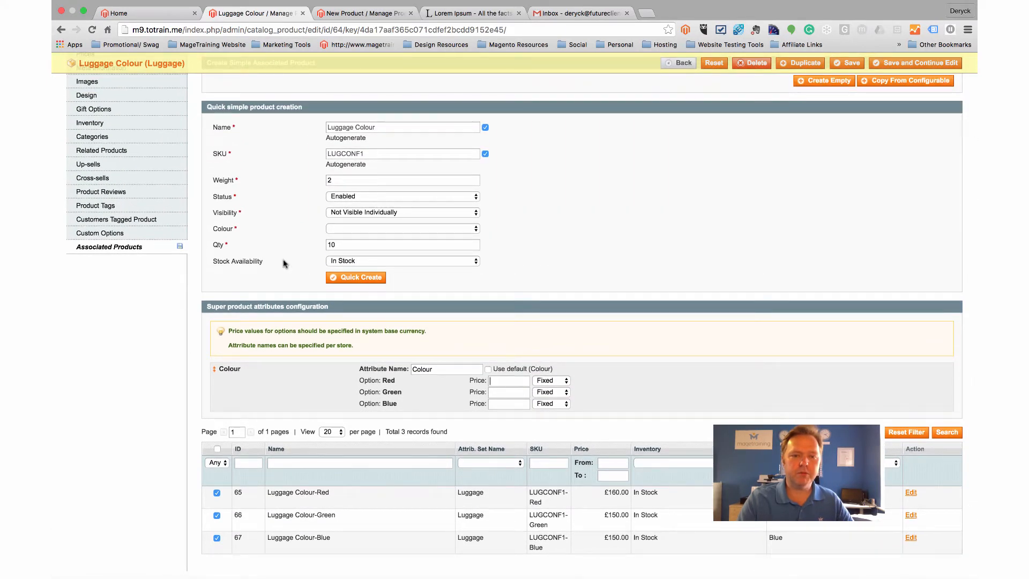
scroll(300, 258, "up", 1)
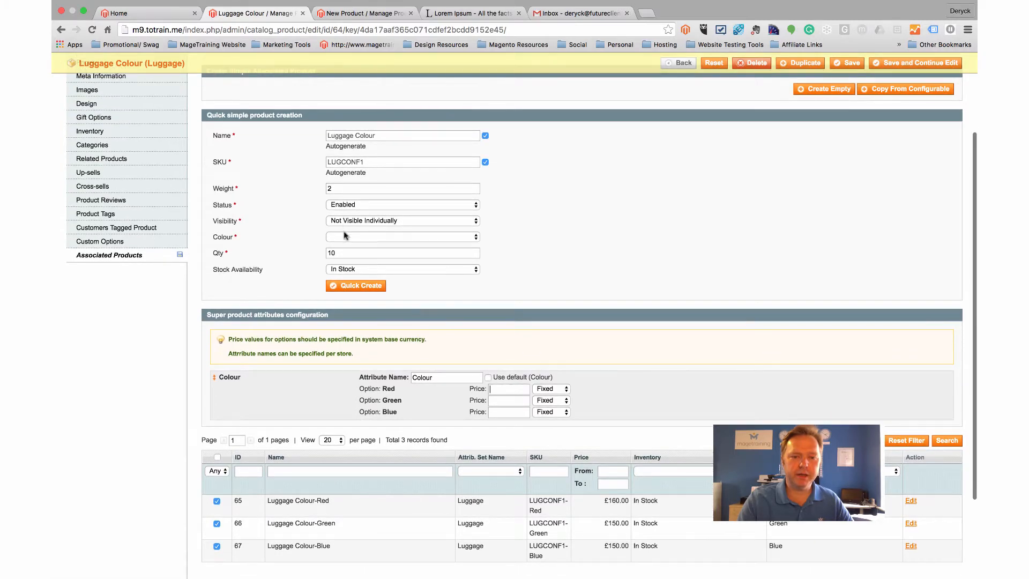
left_click(339, 237)
left_click(354, 254)
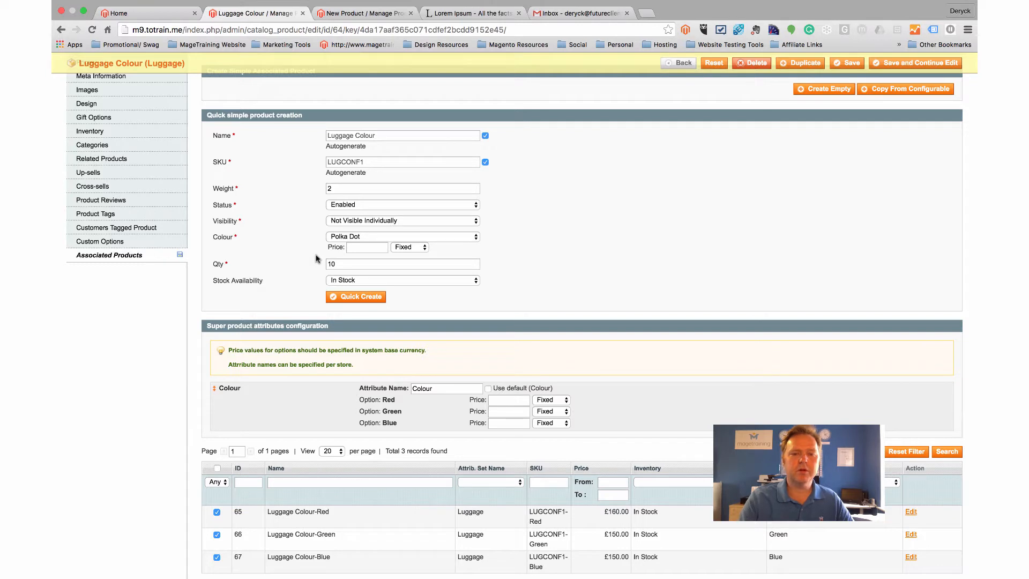
left_click(359, 238)
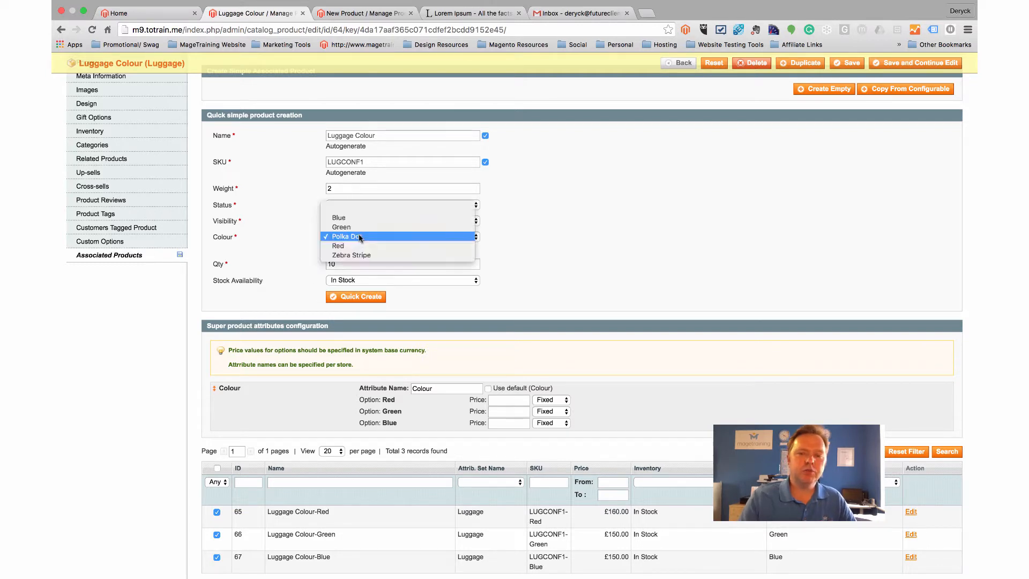
left_click(359, 227)
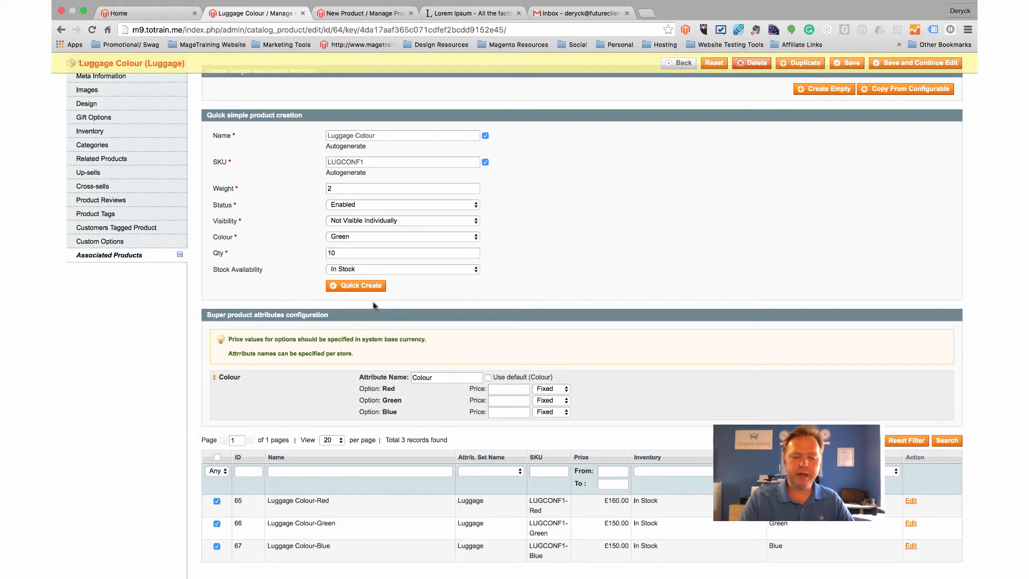
left_click(363, 285)
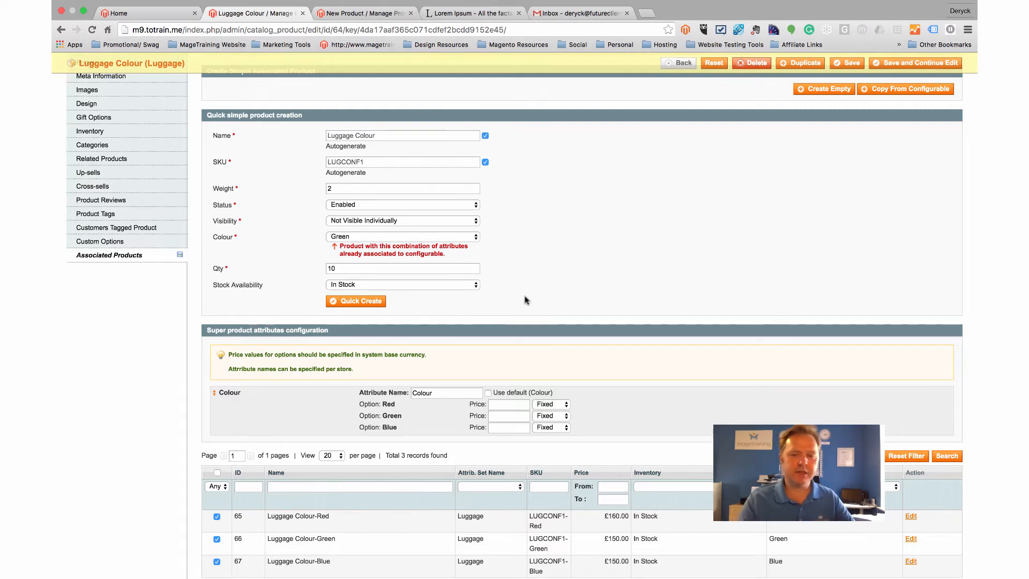
Step: Save the Luggage Colour configurable product and continue editing it
scroll(532, 300, "down", 4)
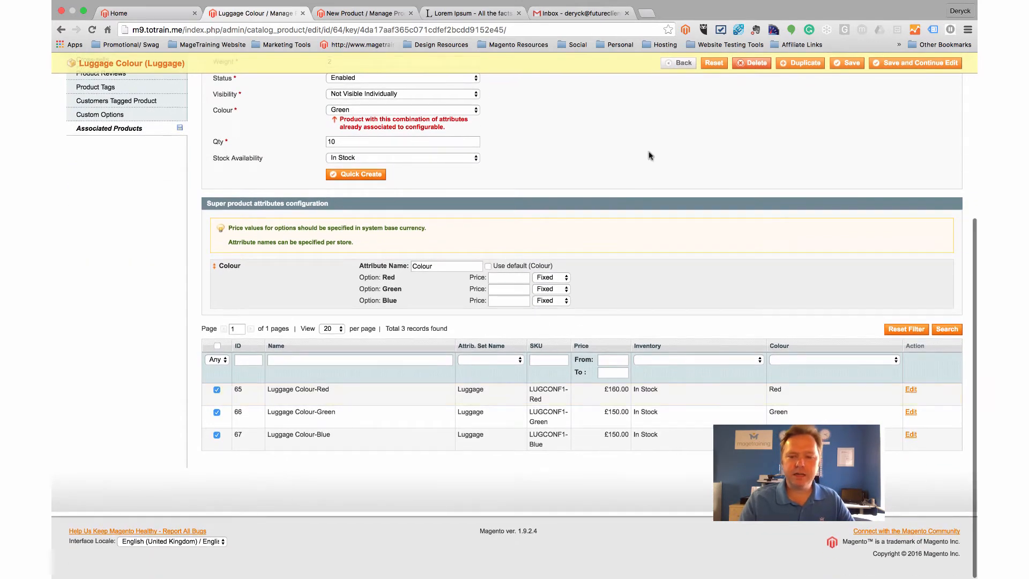
scroll(649, 155, "up", 8)
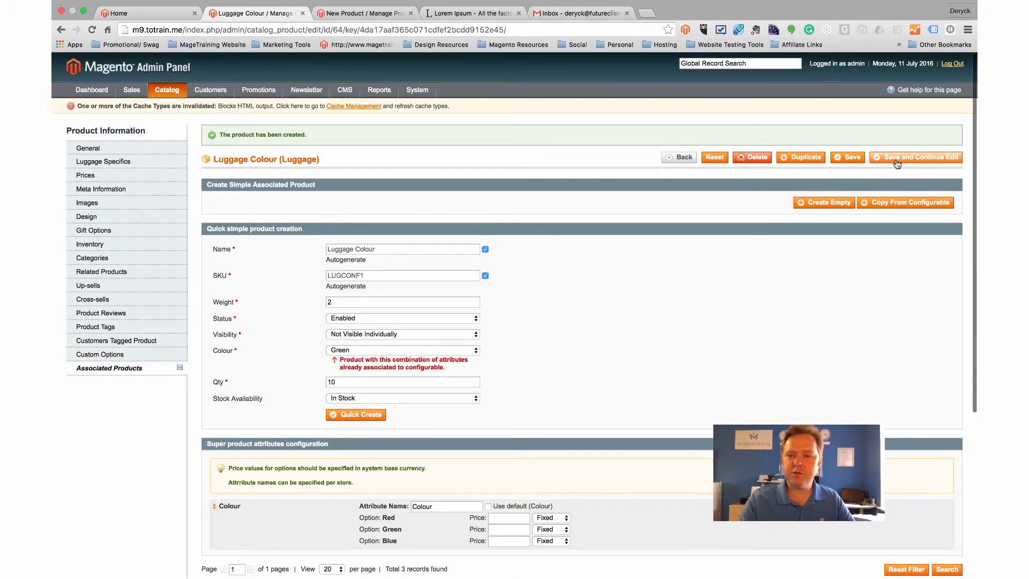
left_click(896, 160)
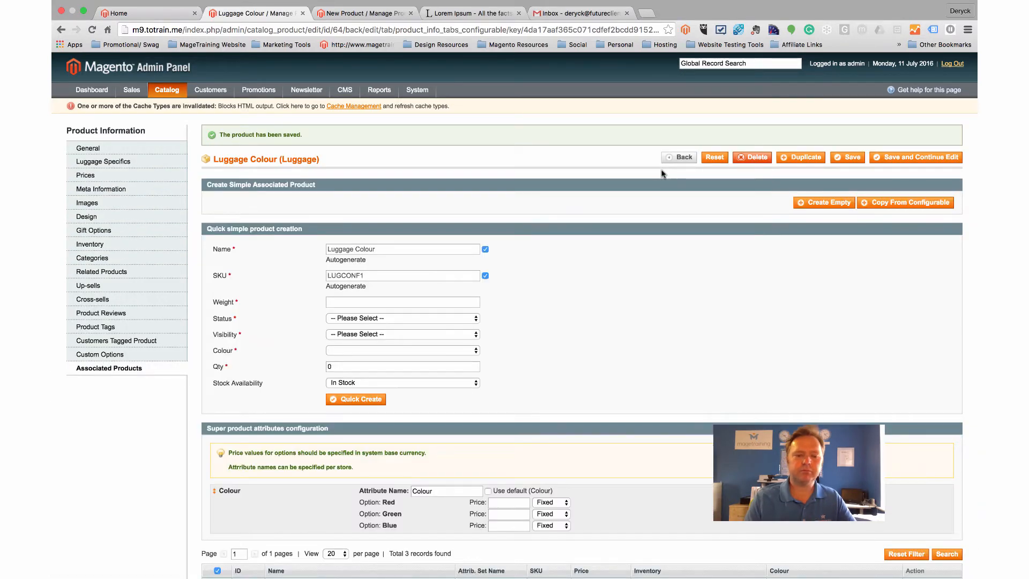
Step: Review the associated colour variants and open the catalog's product management list
scroll(558, 302, "down", 5)
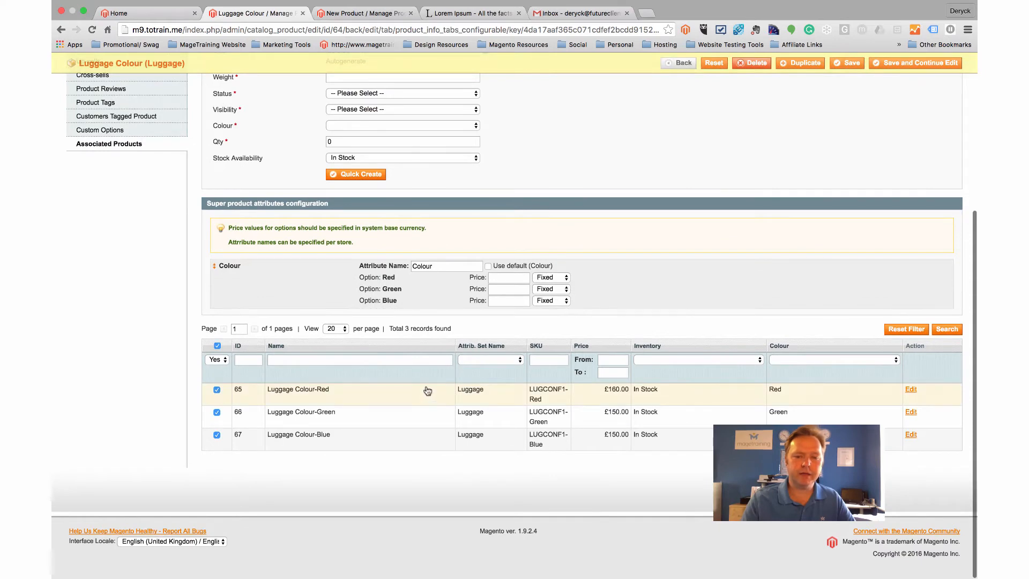
scroll(429, 391, "up", 5)
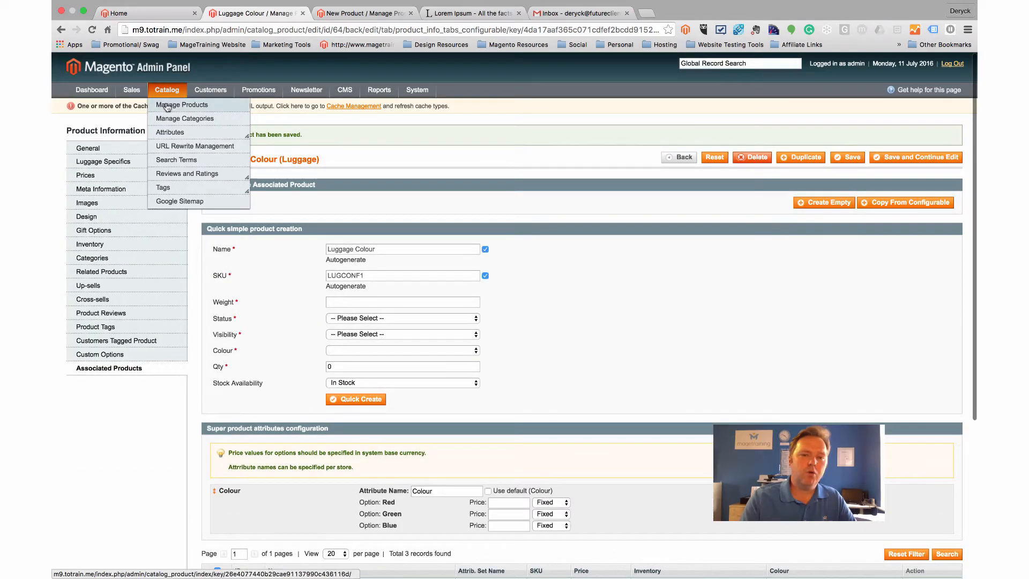
left_click(166, 106)
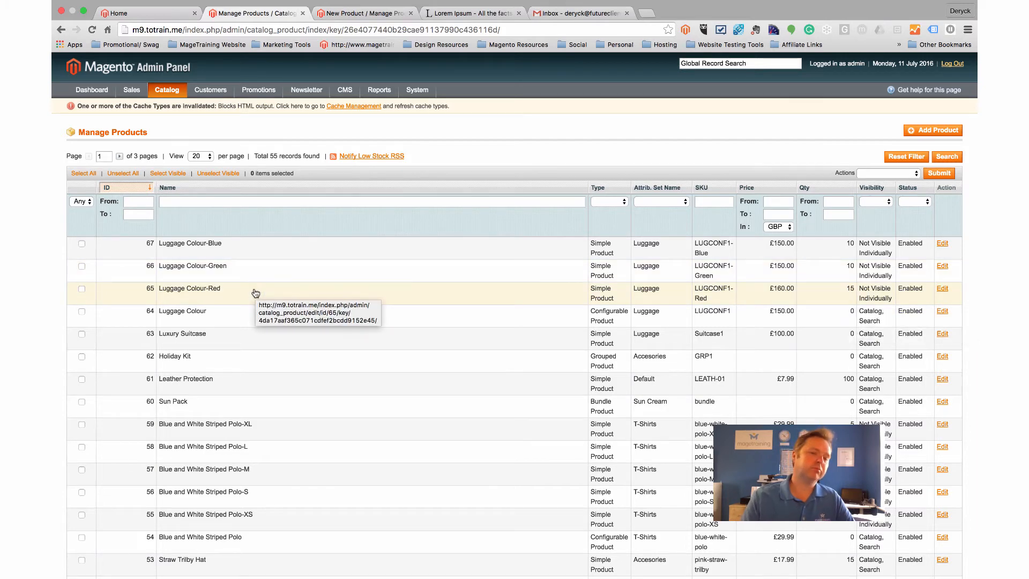
Step: Switch to the storefront and open the Luggage Colour product from the Luggage category
left_click(151, 26)
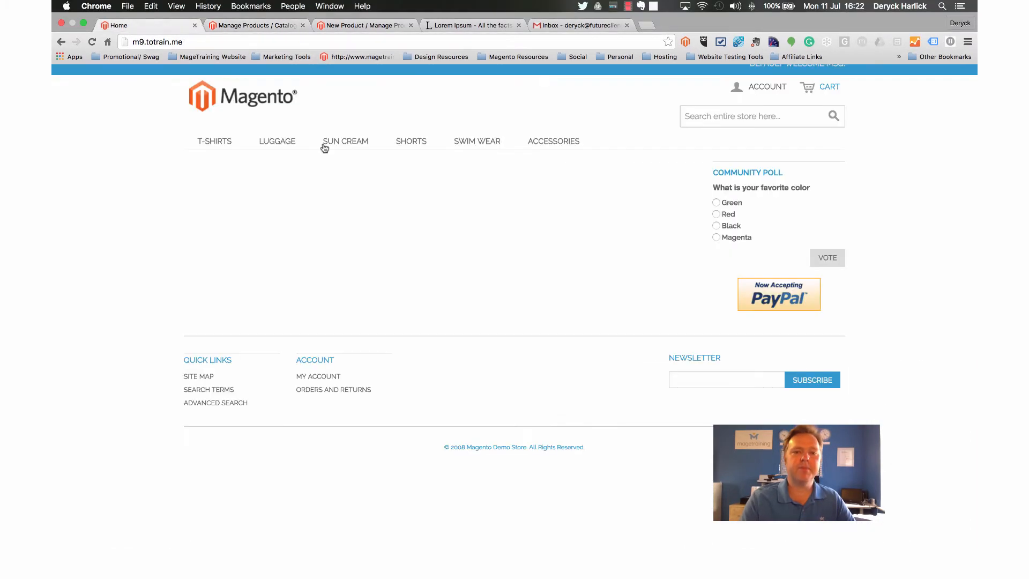
left_click(264, 148)
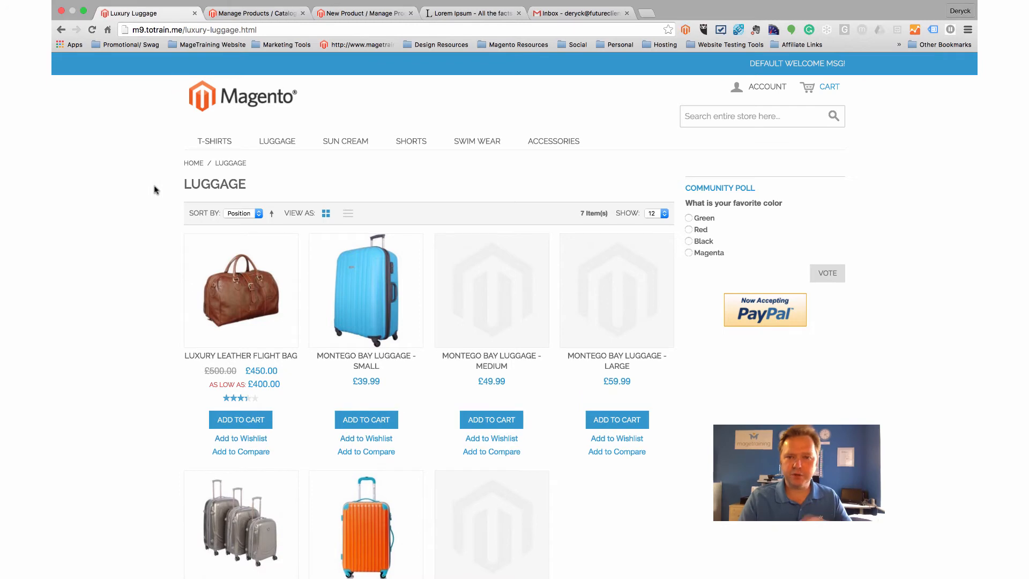
scroll(154, 189, "down", 5)
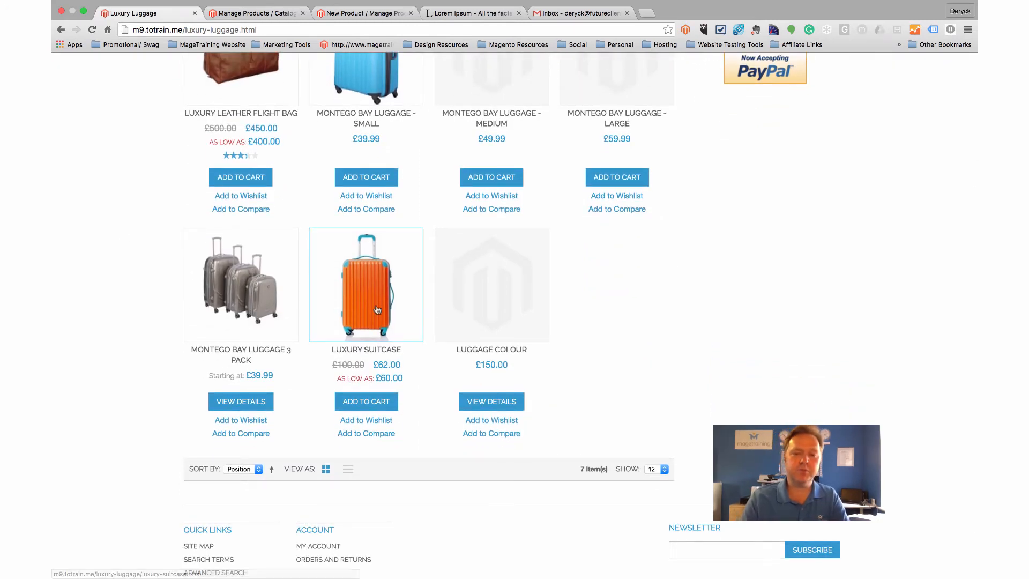
scroll(488, 298, "down", 1)
left_click(489, 298)
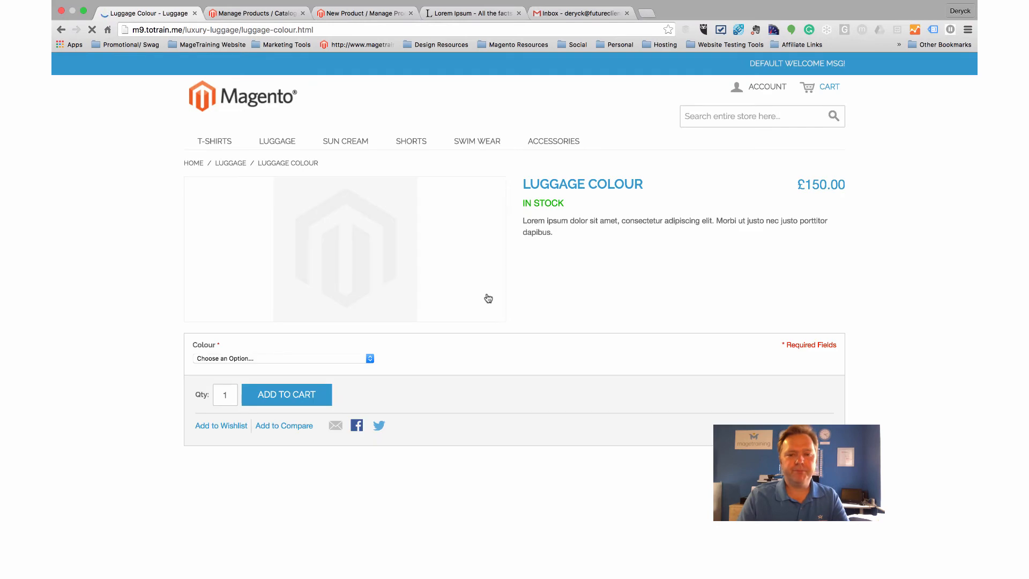
Step: Choose Green as the colour of Luggage Colour and add one to the shopping cart
scroll(533, 296, "down", 2)
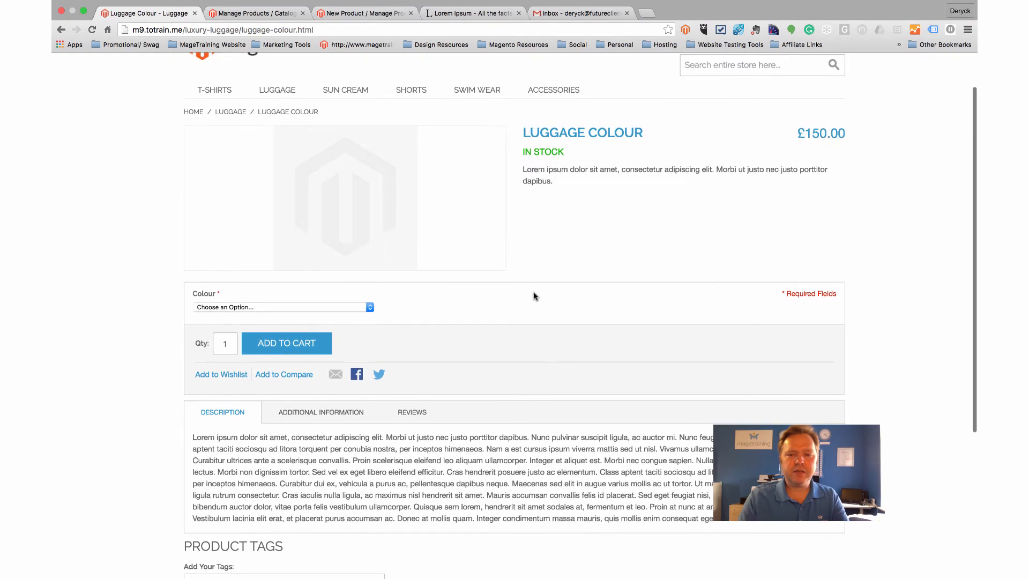
left_click(270, 307)
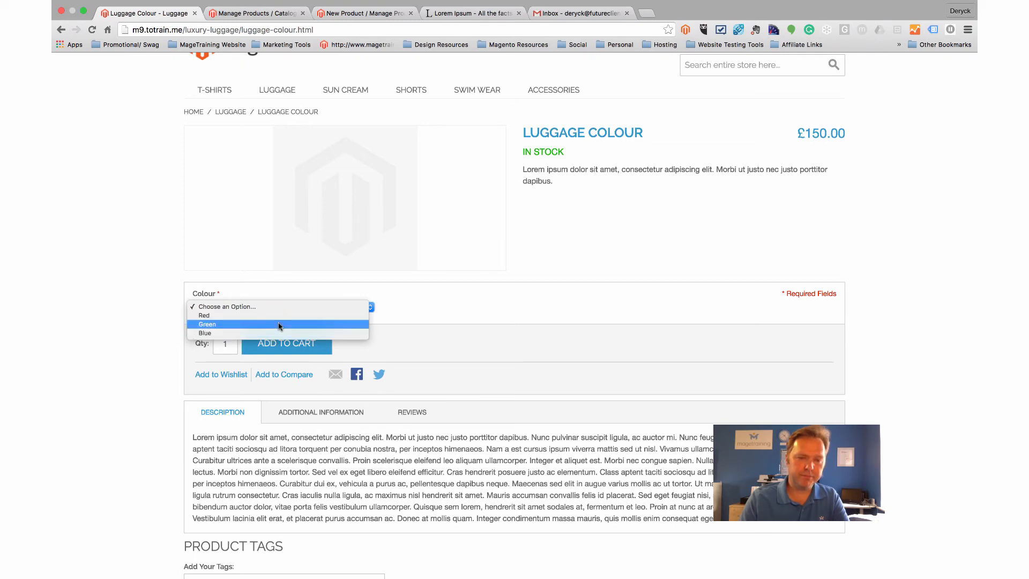
left_click(278, 324)
key("Return")
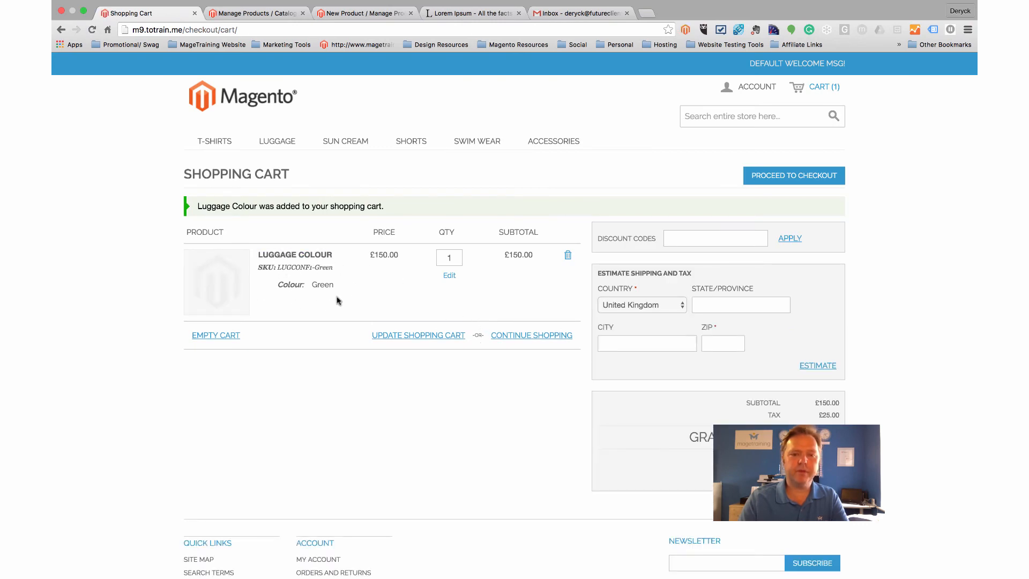
Step: Check the SKU and colour of the Luggage Colour item in the shopping cart
left_click_drag(278, 267, 331, 266)
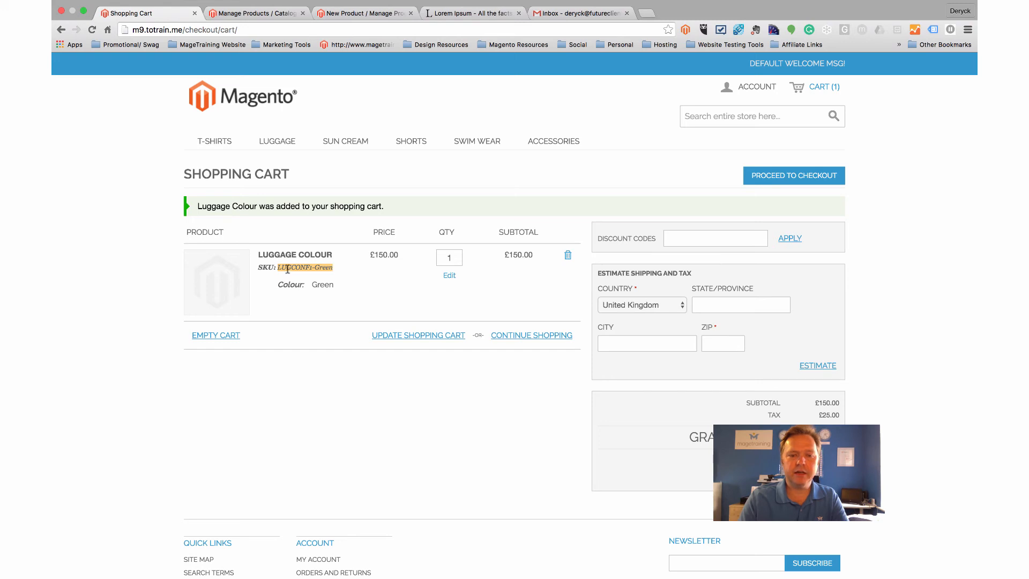
left_click(345, 276)
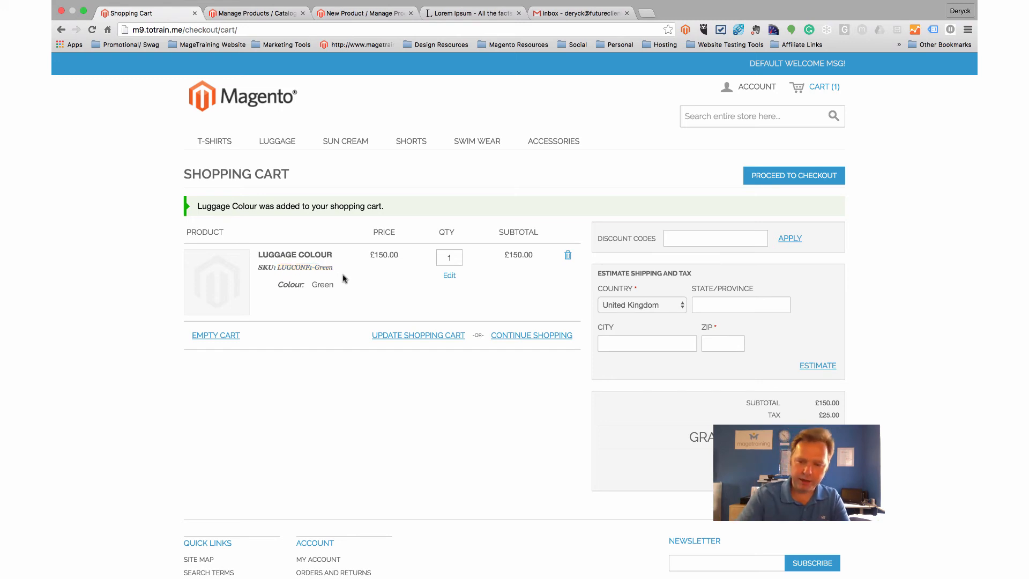
scroll(339, 280, "down", 1)
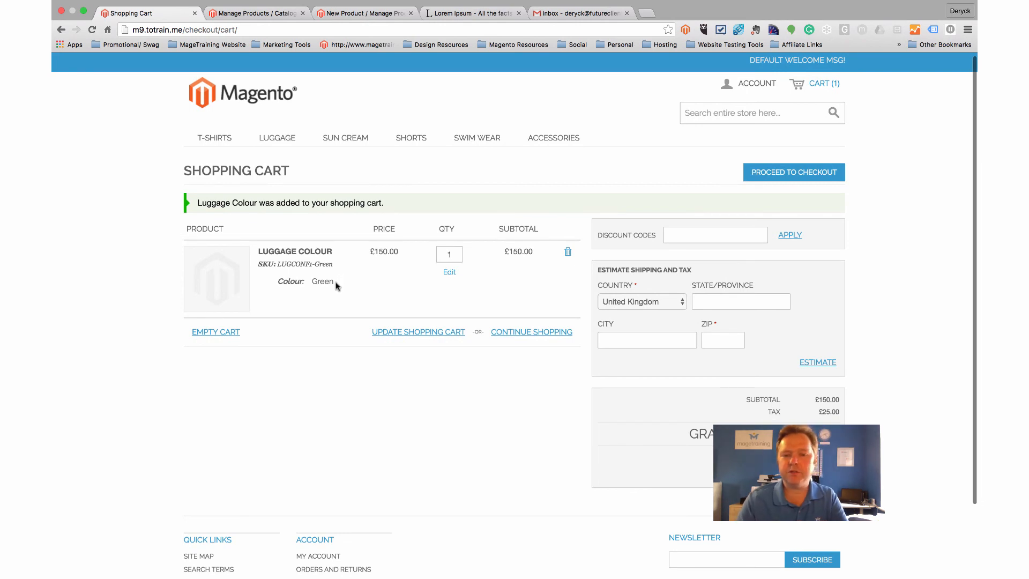
scroll(339, 290, "up", 1)
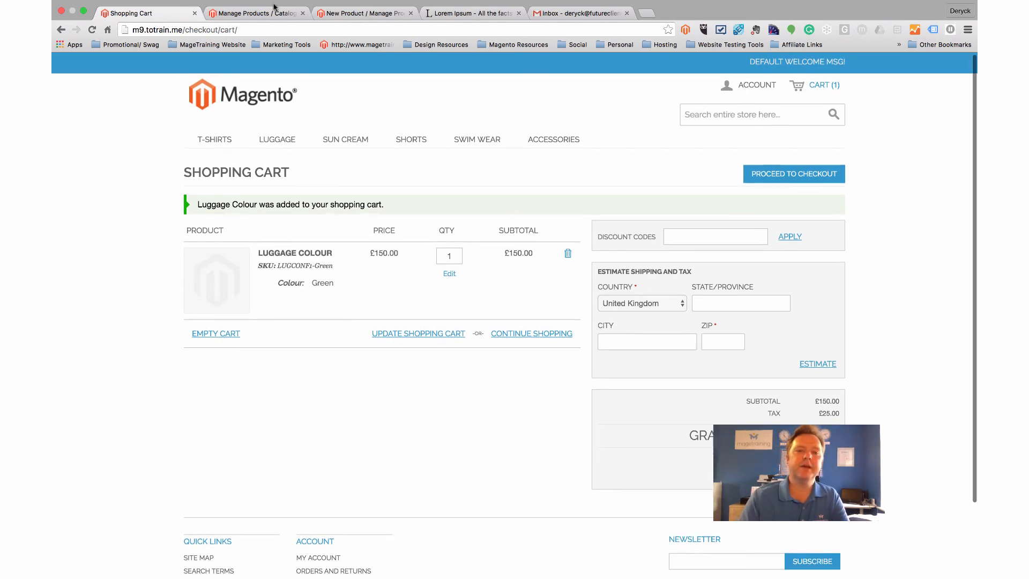